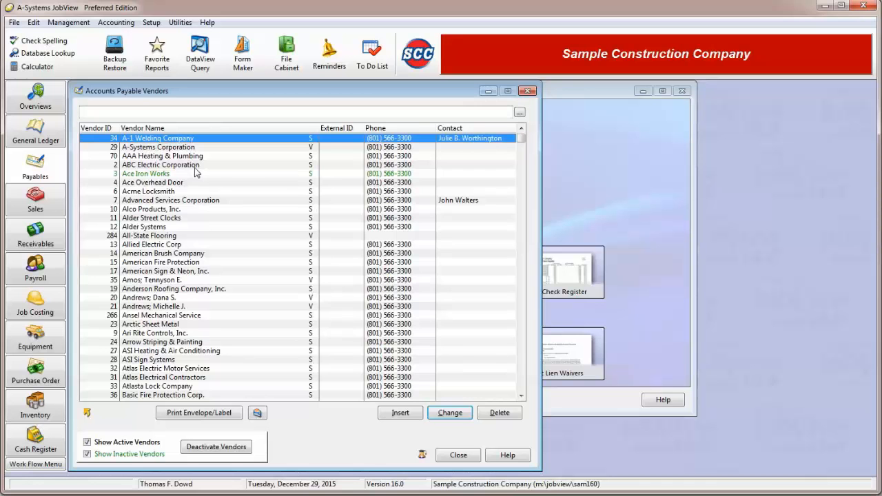
Sort the vendor list by phone and by vendor ID, and restore the order by vendor name
click(410, 131)
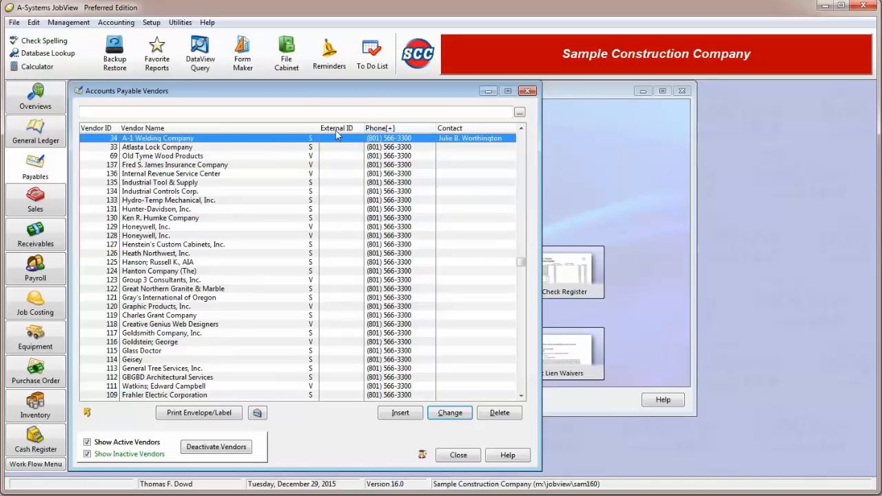
click(100, 129)
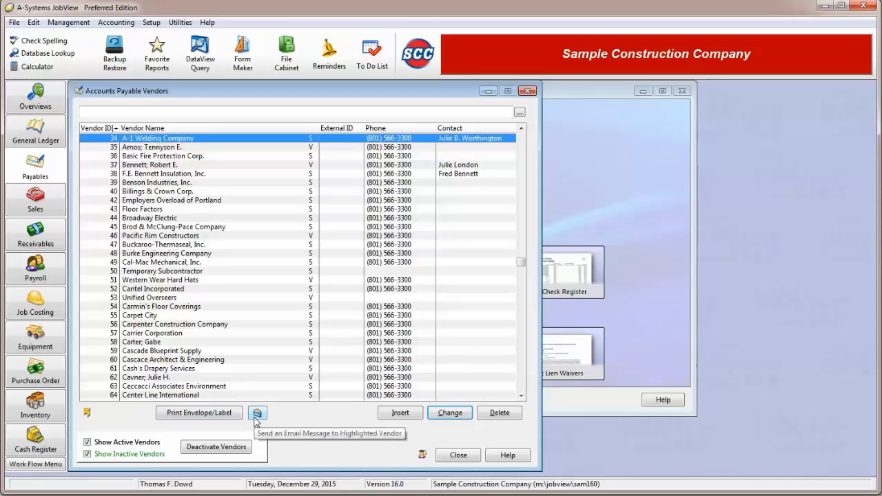
click(159, 129)
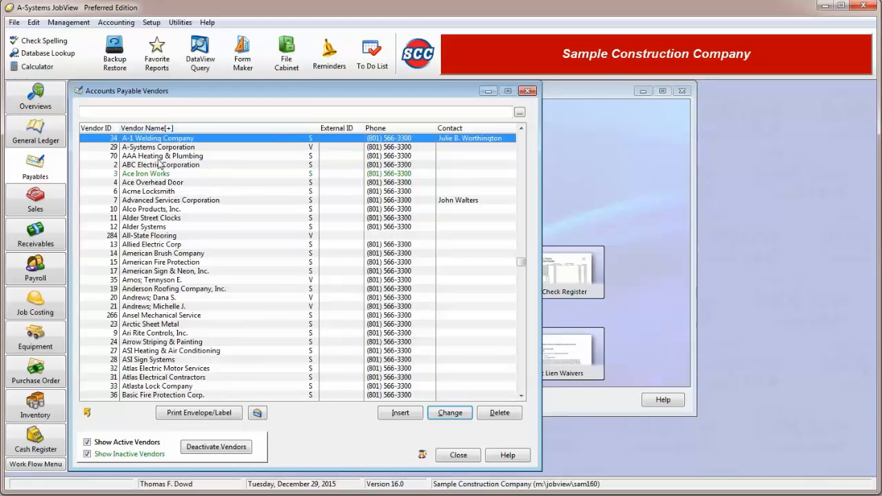
Open the Advanced Services Corporation vendor record for editing and view the map options for its address
click(154, 202)
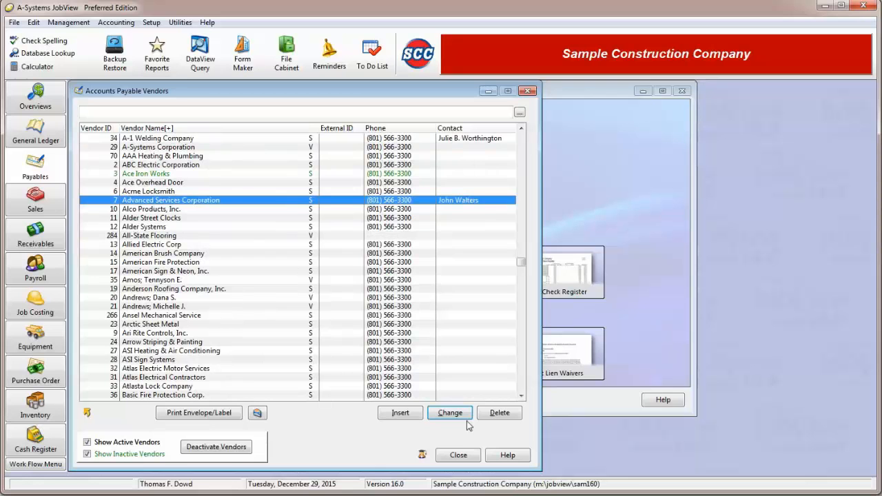
double_click(176, 201)
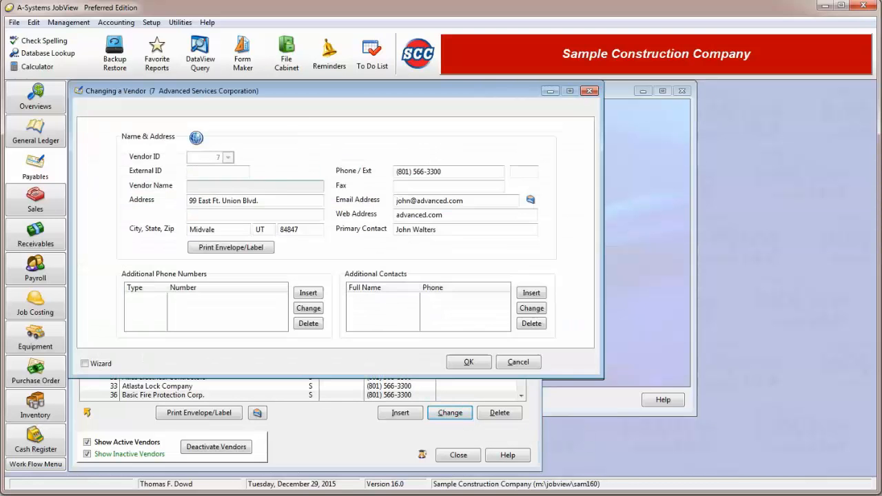
click(300, 188)
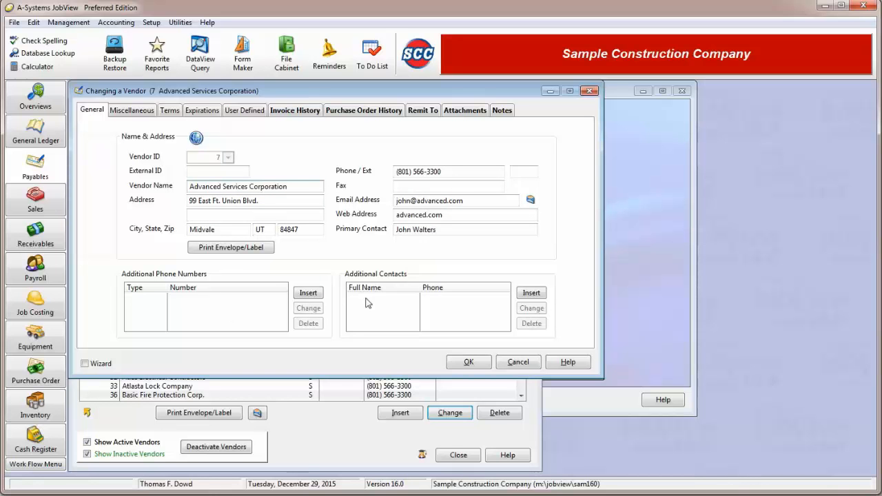
click(198, 142)
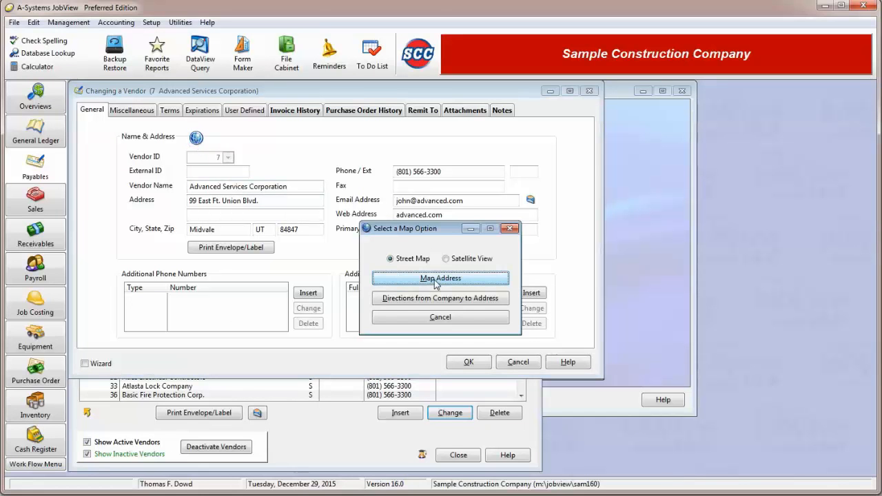
click(461, 319)
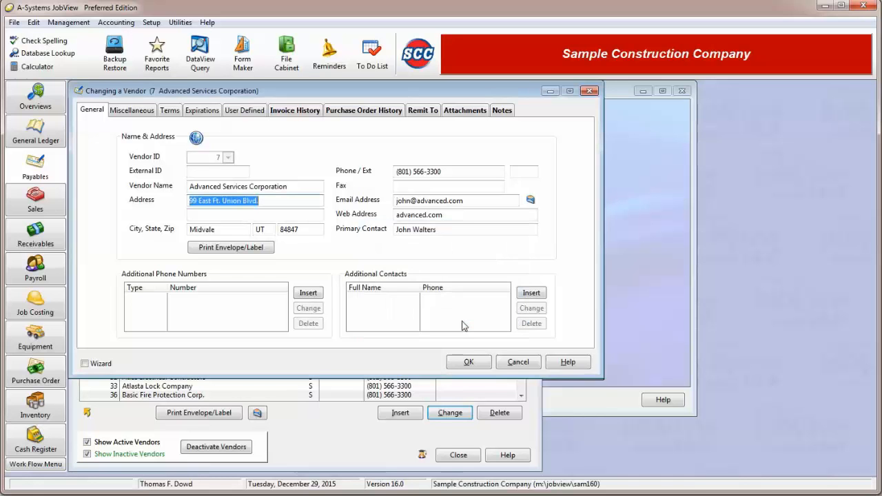
Review the vendor's miscellaneous settings for classification, federal ID number and credit limit, keeping the classification at Consulting
click(143, 111)
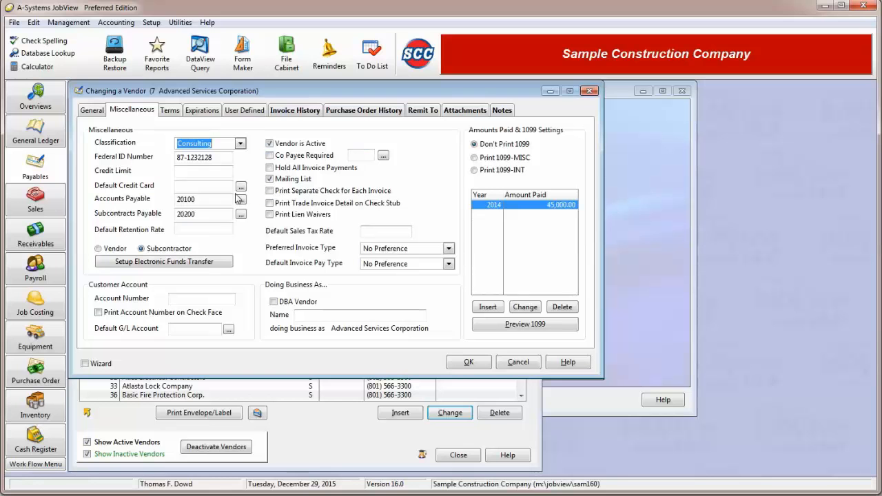
click(240, 145)
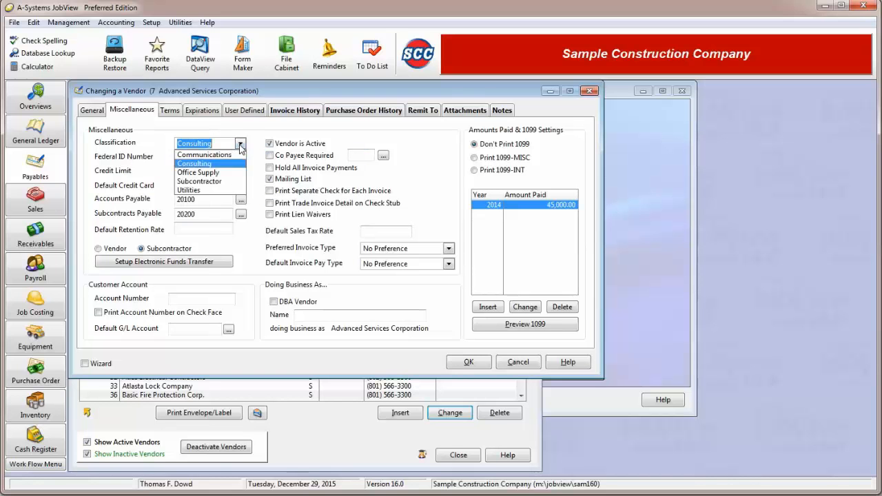
click(209, 164)
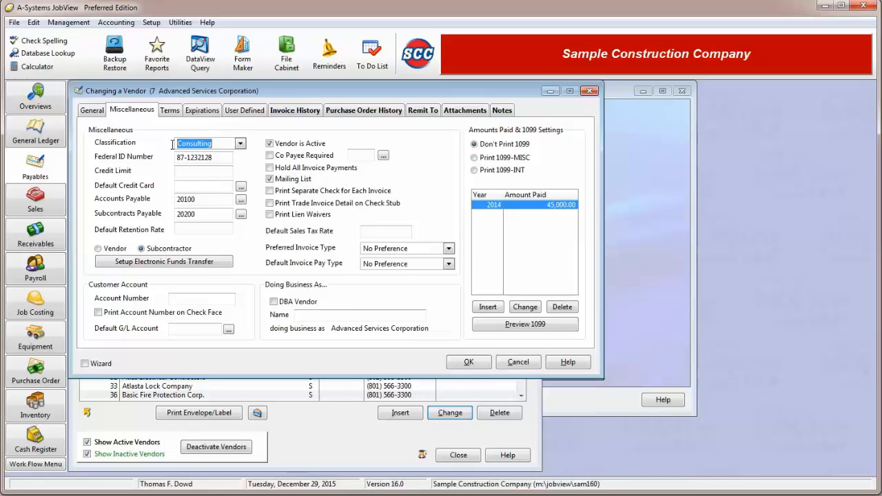
click(216, 144)
click(221, 159)
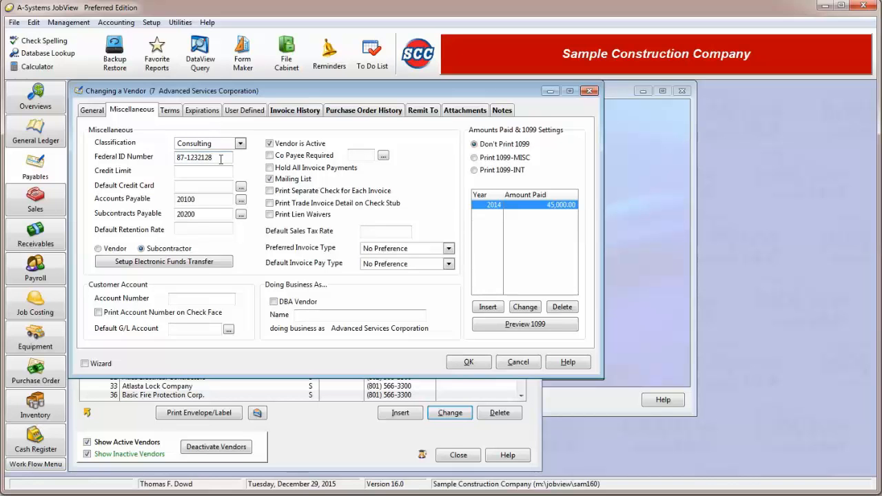
click(218, 172)
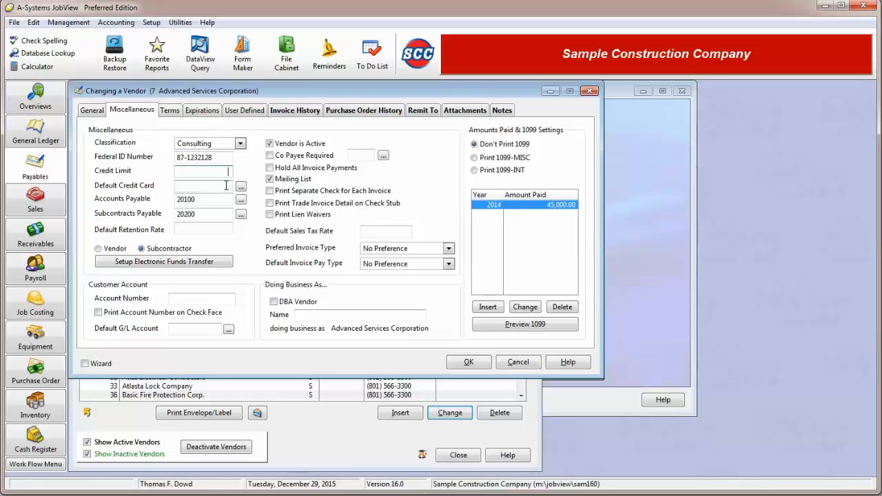
Set the vendor's default credit card to the American Express account
click(226, 186)
click(241, 188)
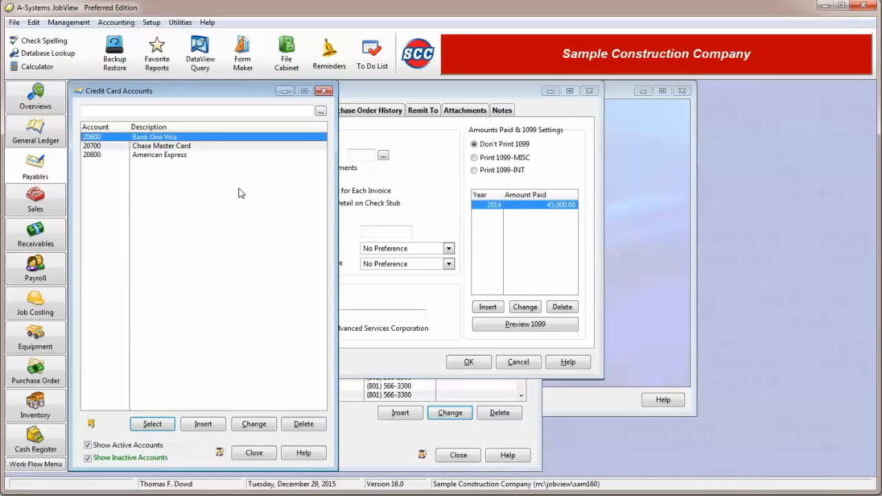
click(172, 157)
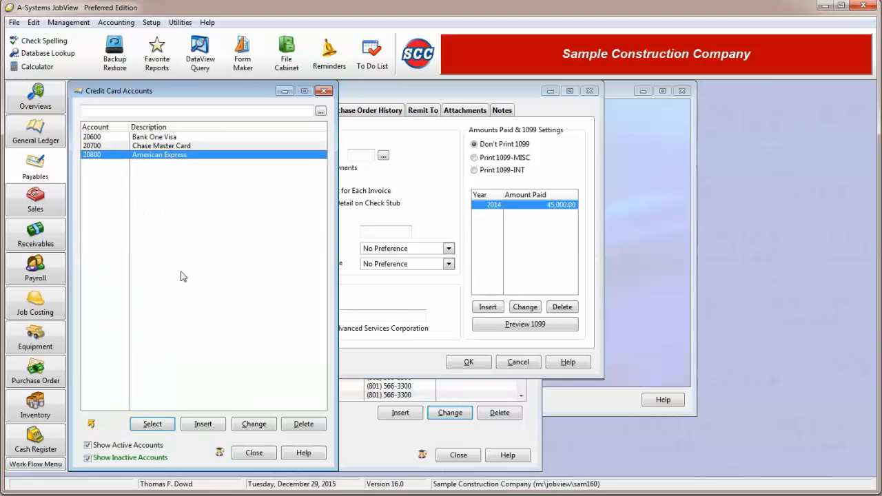
click(158, 423)
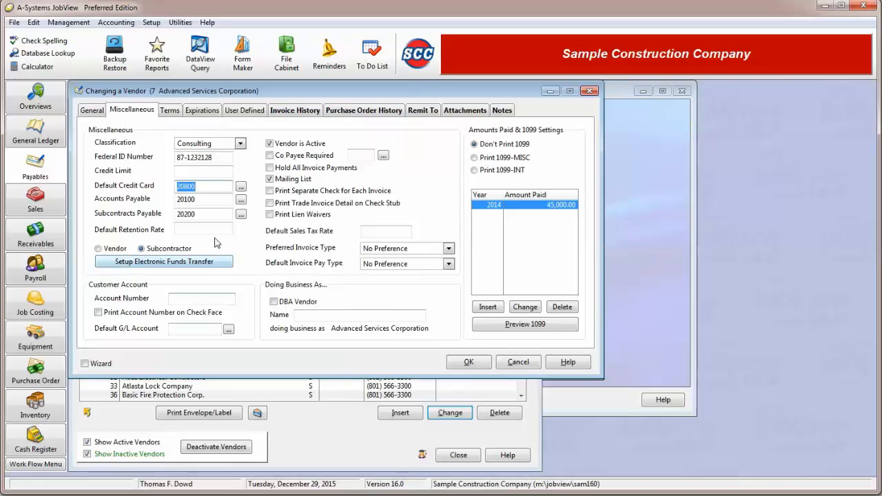
Check the accounts payable and subcontracts payable fields and set the default retention rate to 10%
click(211, 199)
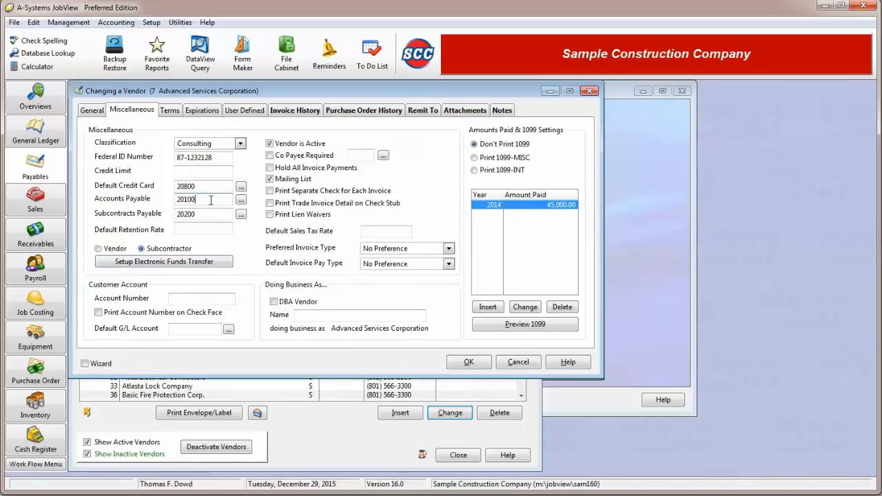
click(205, 214)
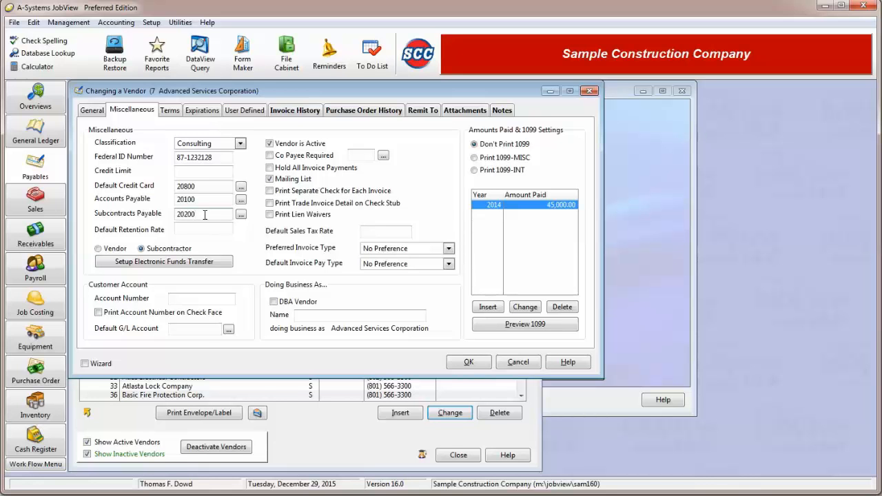
click(208, 231)
text(10)
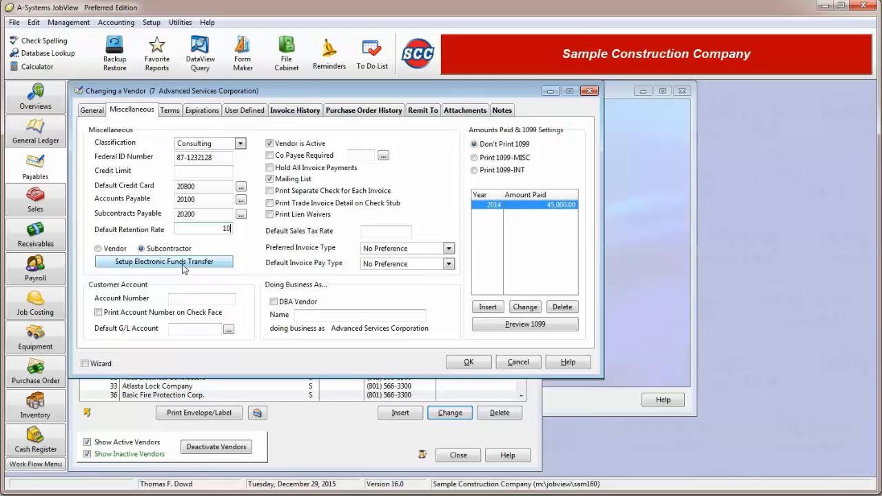
Review the vendor's electronic funds transfer settings for bank name, ABA routing and account number, and accept them without entries
click(183, 264)
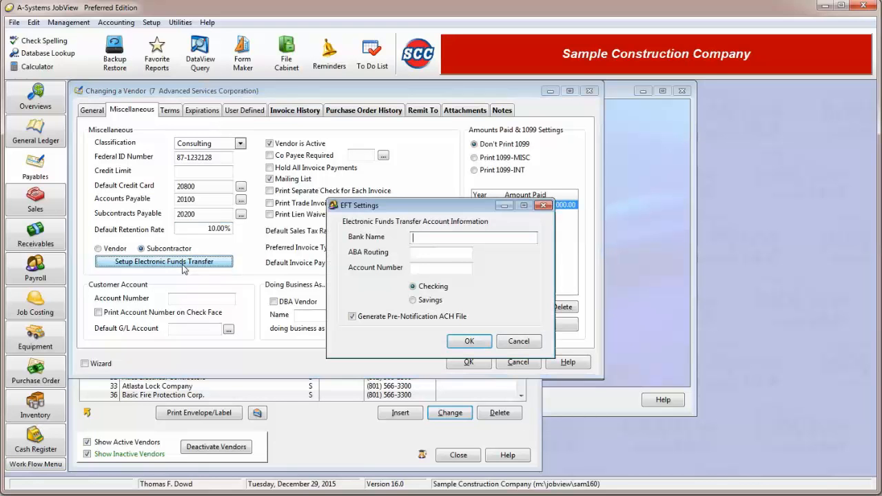
click(429, 254)
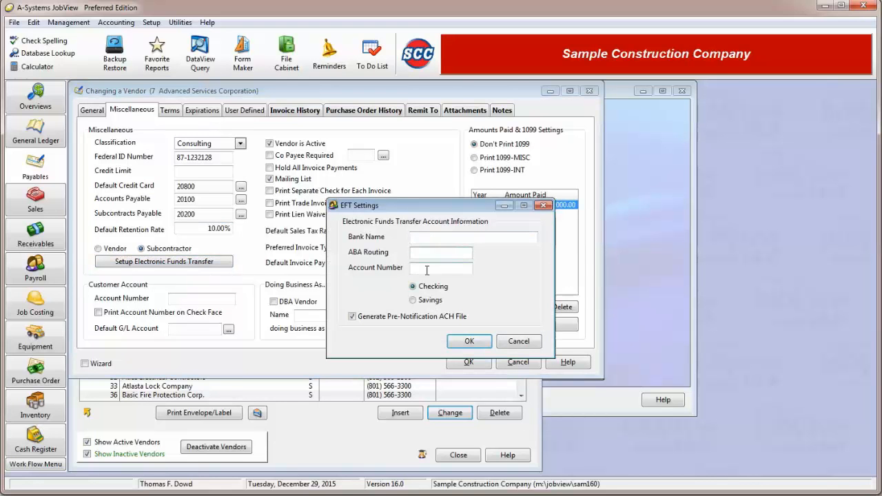
click(427, 268)
click(473, 342)
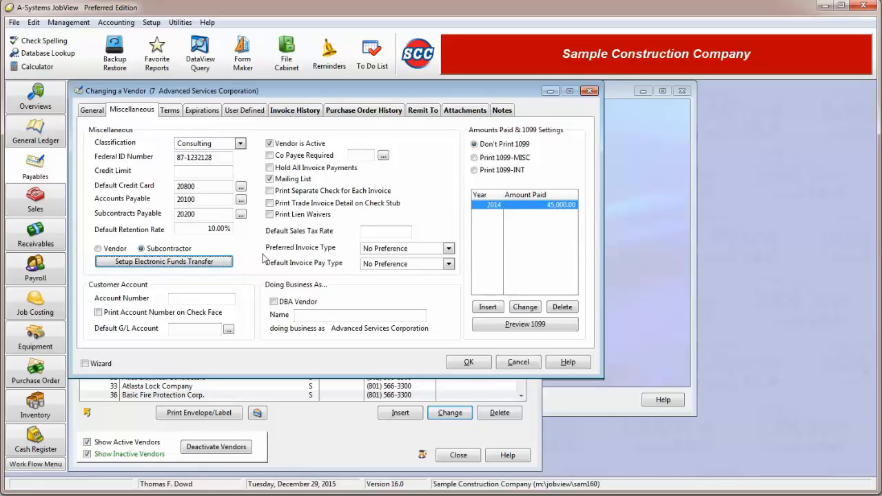
Toggle the vendor's active status and try out the co-payee requirement, browsing the co-payee vendors without choosing one
click(290, 148)
click(290, 147)
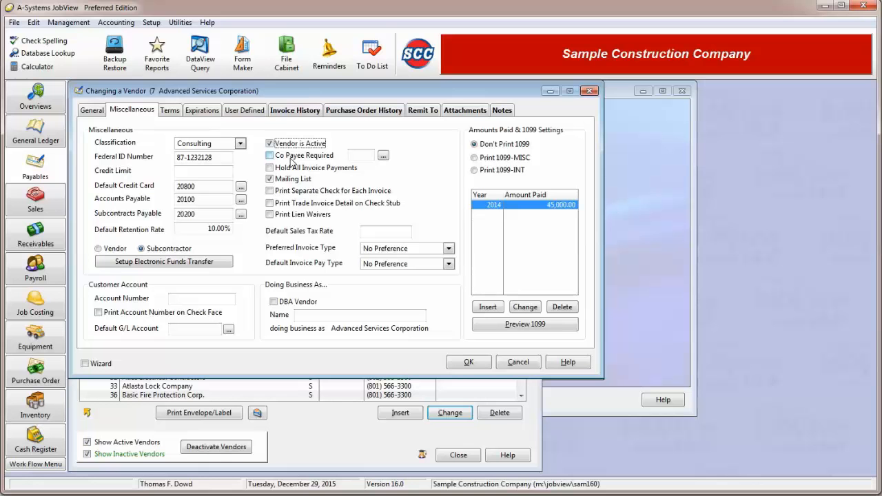
click(291, 158)
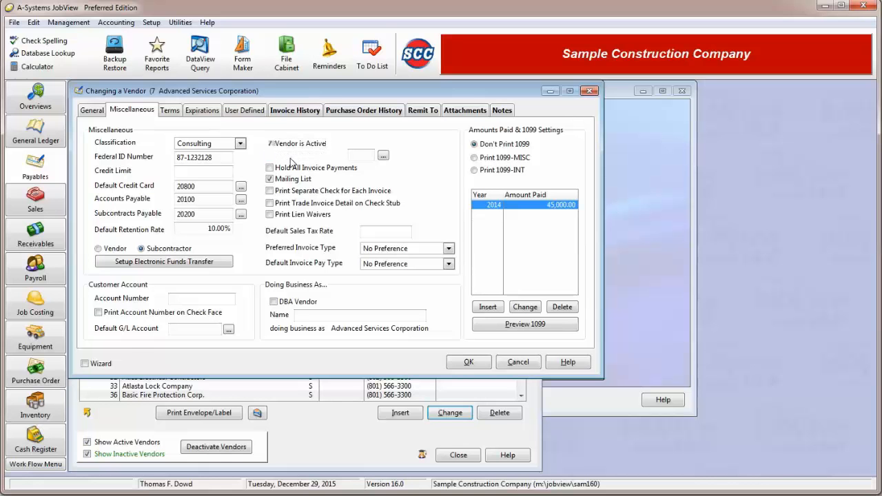
click(383, 156)
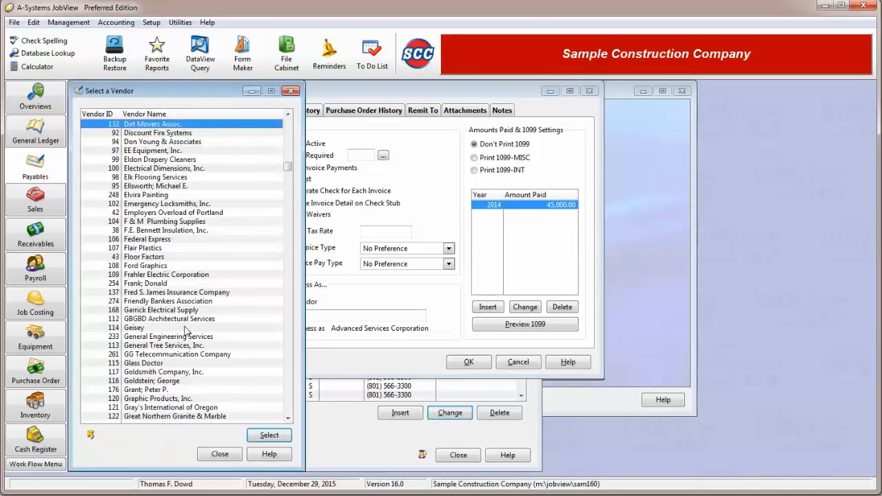
click(220, 453)
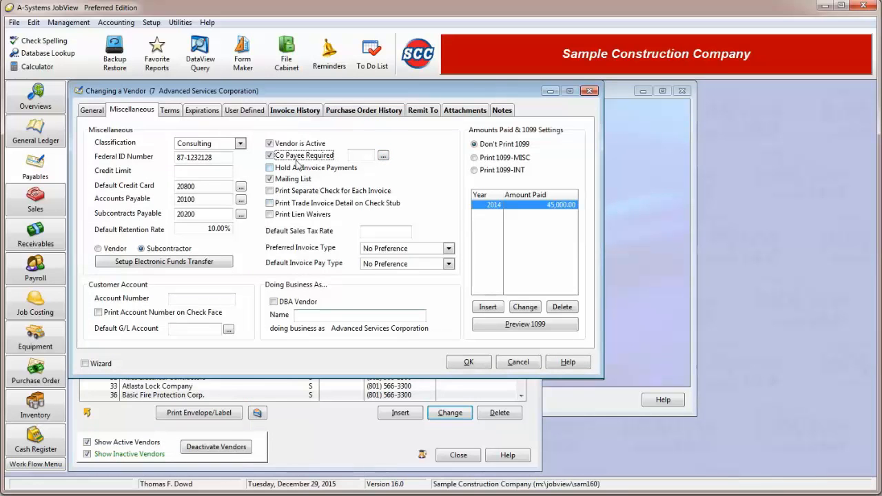
click(269, 156)
Try out the options for holding all invoice payments, the mailing list and printing a separate check for each invoice
click(311, 171)
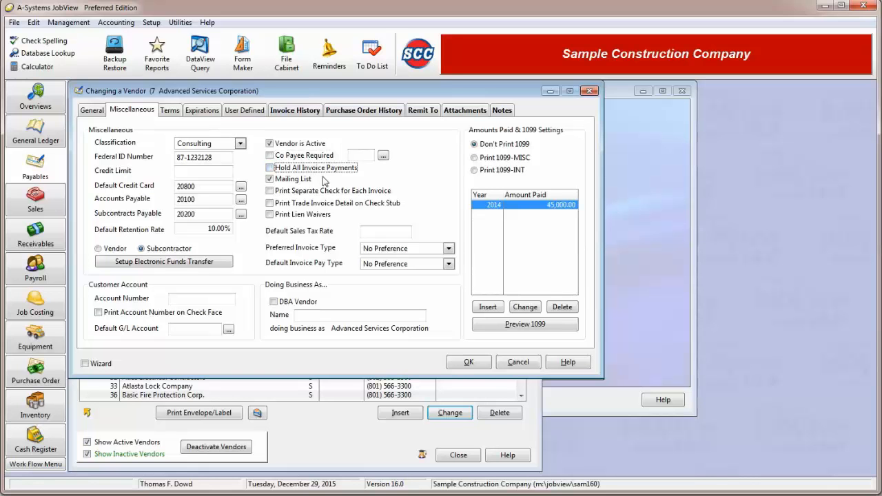
click(295, 181)
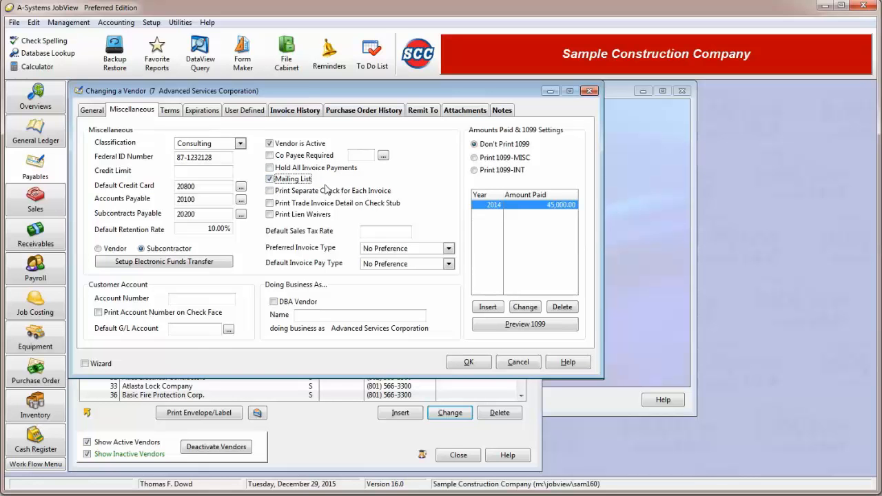
click(330, 193)
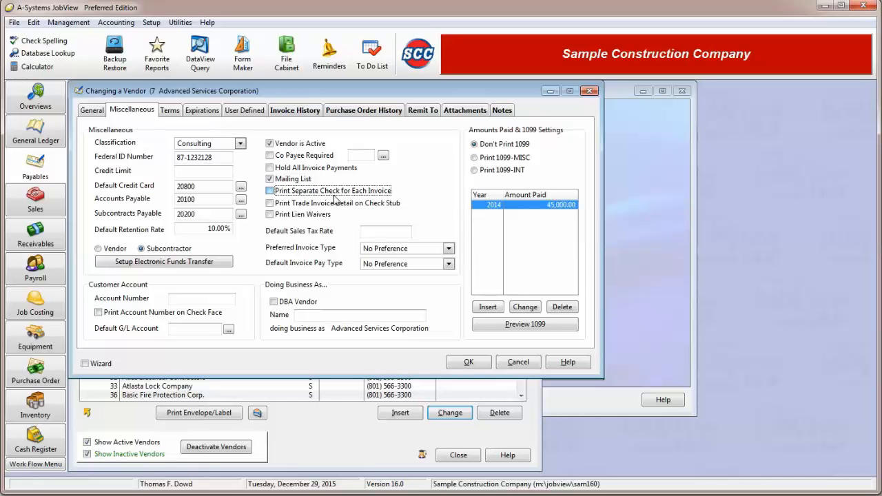
click(336, 195)
Try out the options for printing trade invoice detail on the check stub and printing lien waivers, leaving both off
click(328, 207)
click(328, 207)
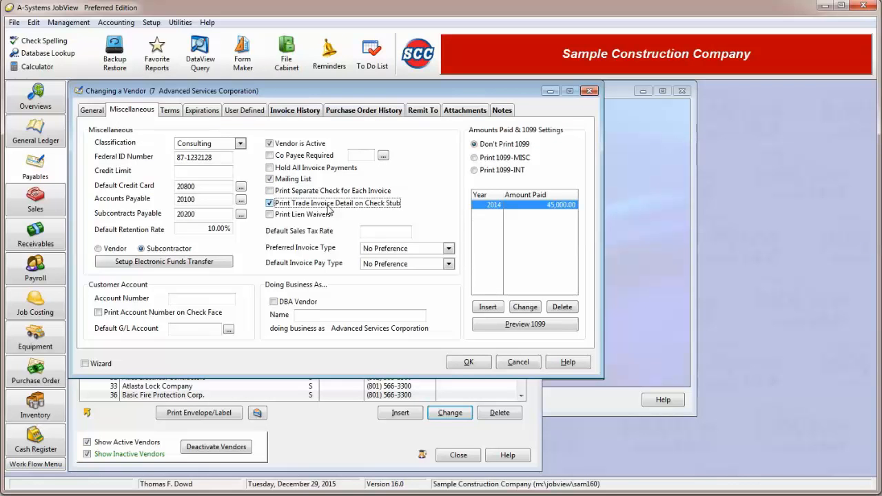
click(270, 204)
click(271, 215)
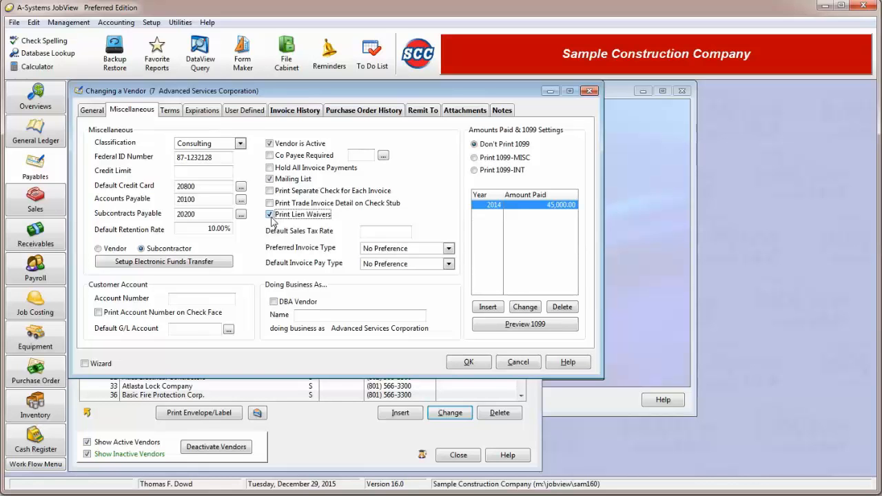
click(271, 216)
Review the default sales tax rate, preferred invoice type and default invoice pay type, keeping both types at No Preference
click(395, 233)
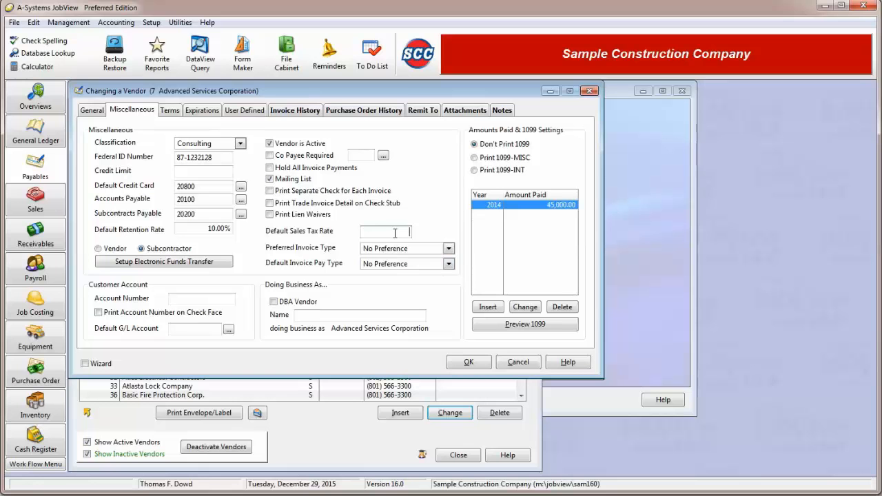
click(447, 249)
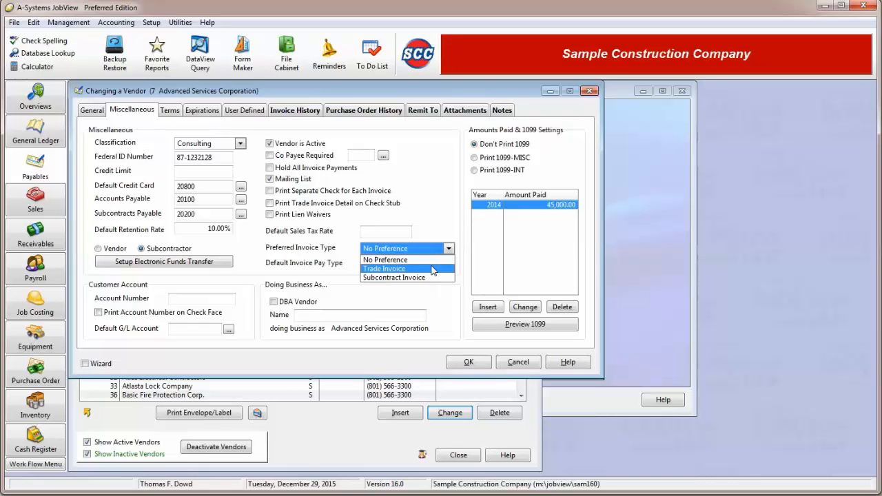
click(413, 259)
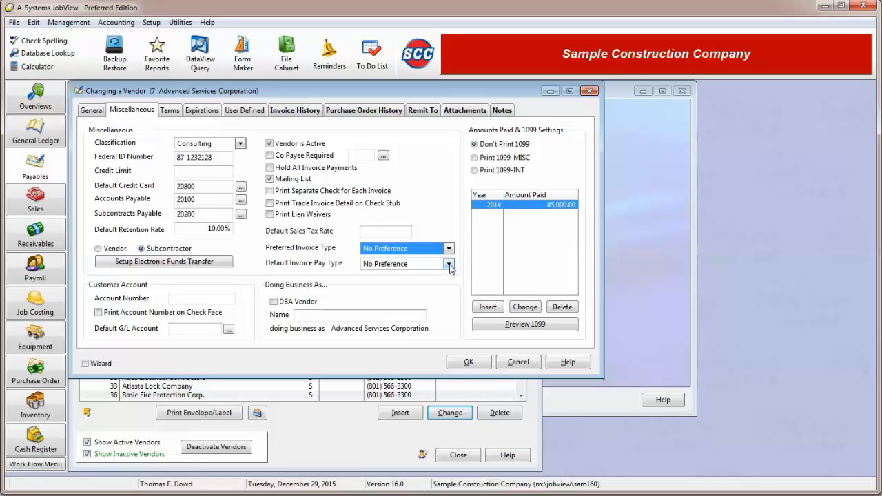
click(449, 264)
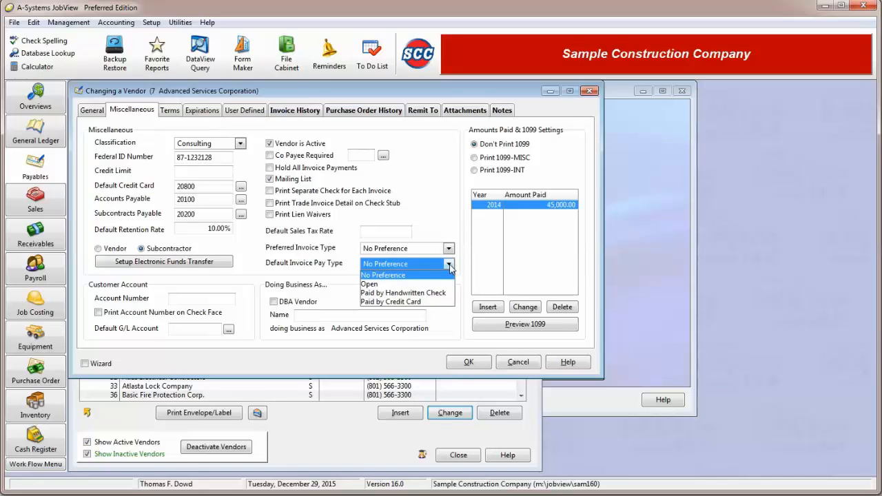
click(449, 266)
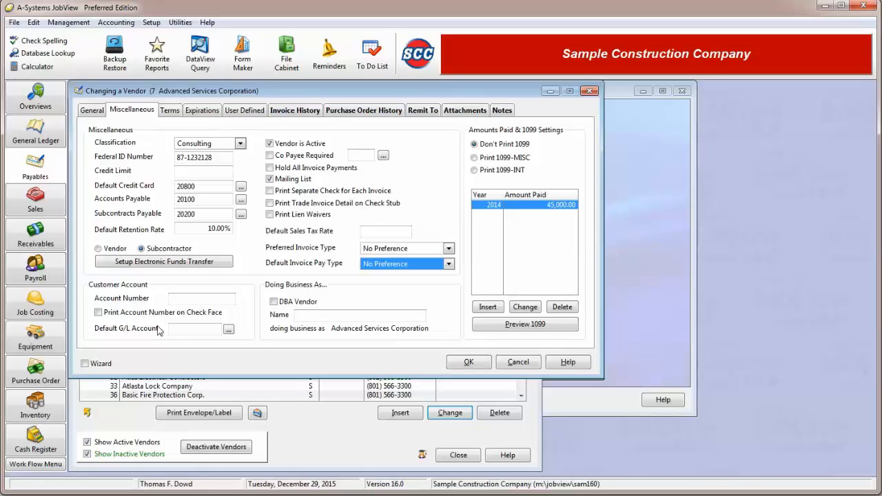
Enter the customer account number and try out the option for printing it on the check face, leaving it off
click(220, 301)
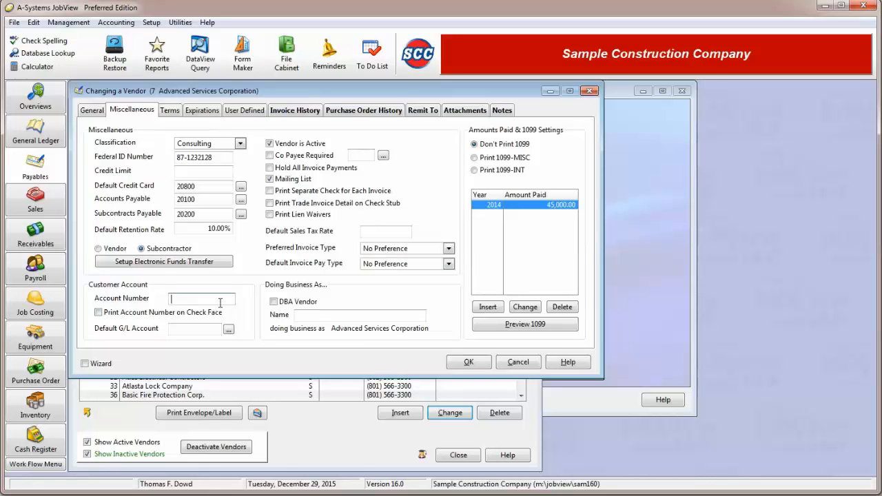
text(6615425)
click(99, 313)
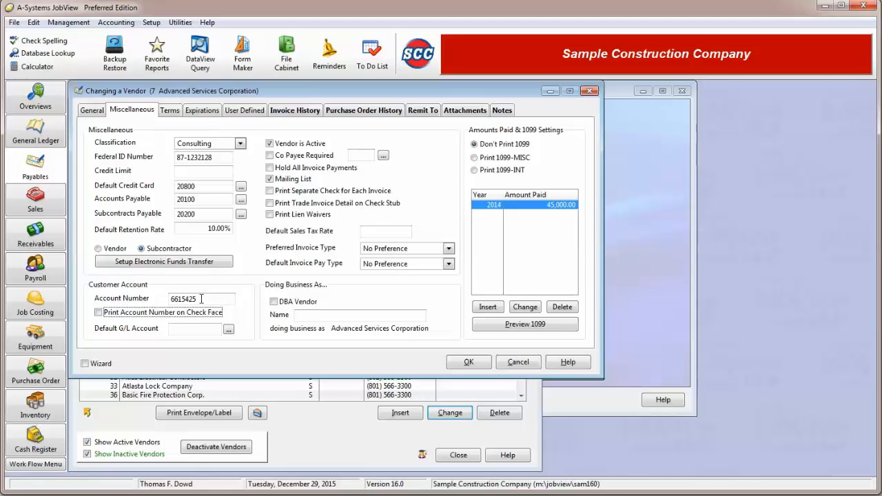
Set the default G/L account to 74300 Rent from the general ledger accounts
click(193, 328)
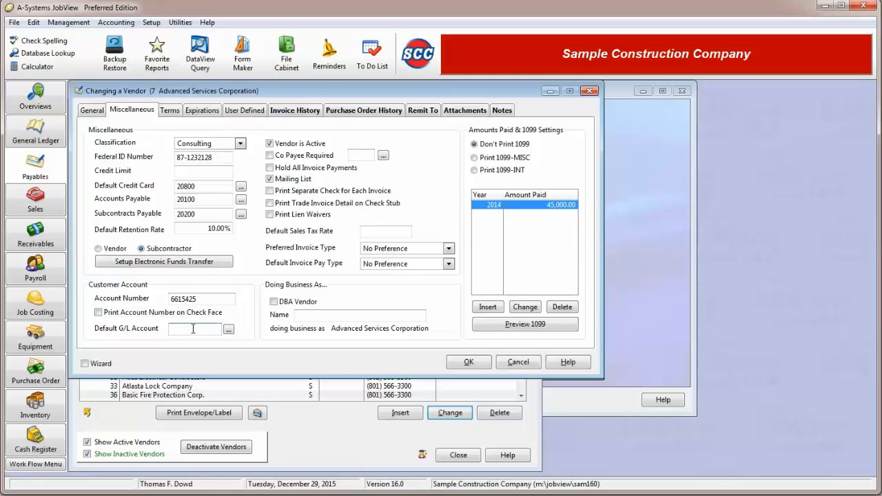
click(228, 330)
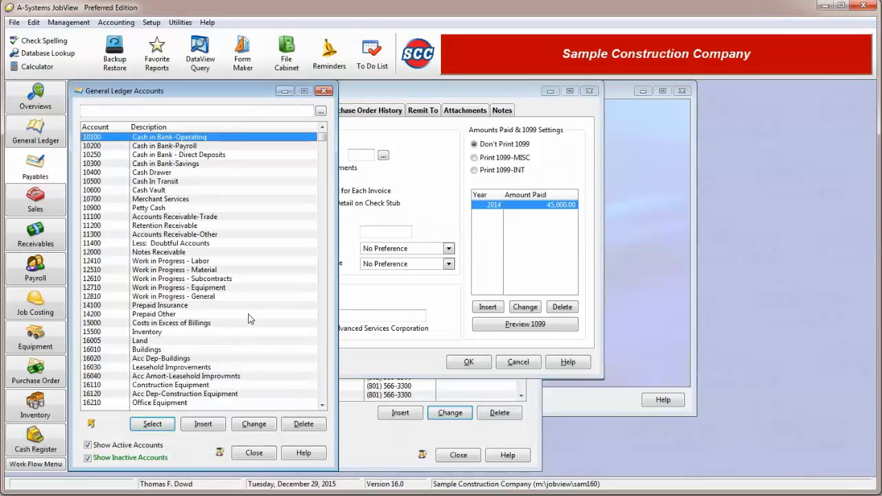
click(322, 339)
click(323, 339)
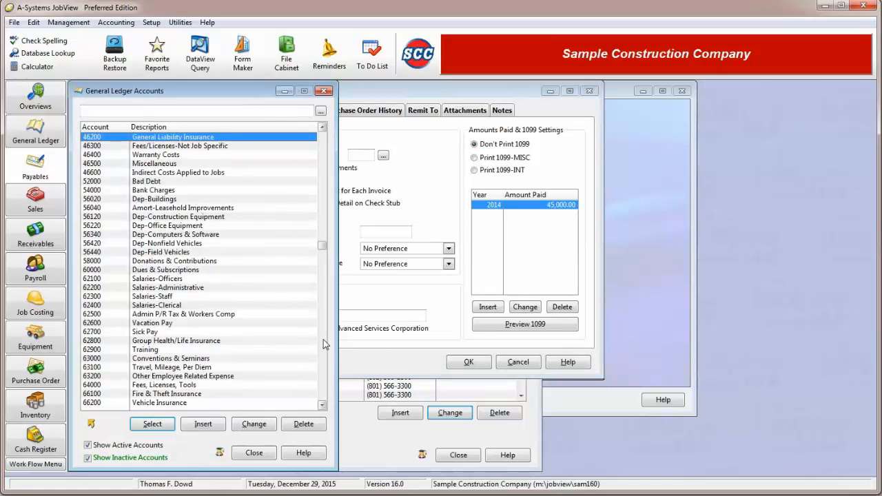
click(324, 343)
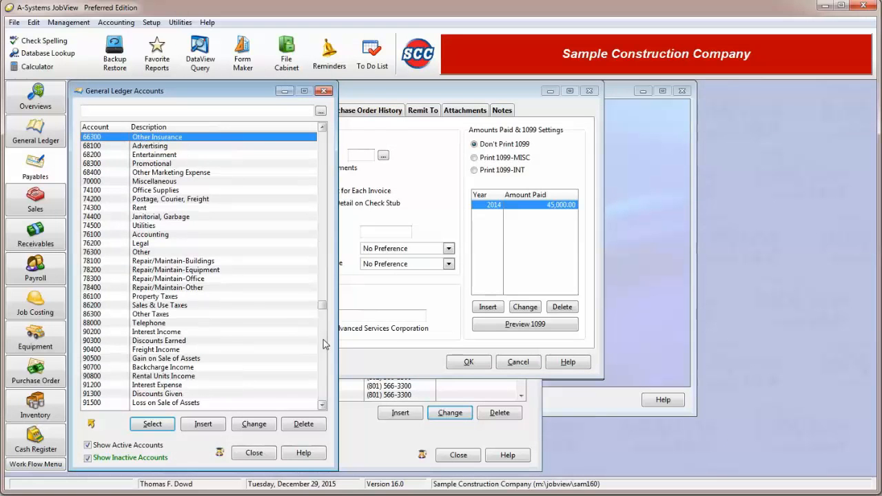
click(152, 210)
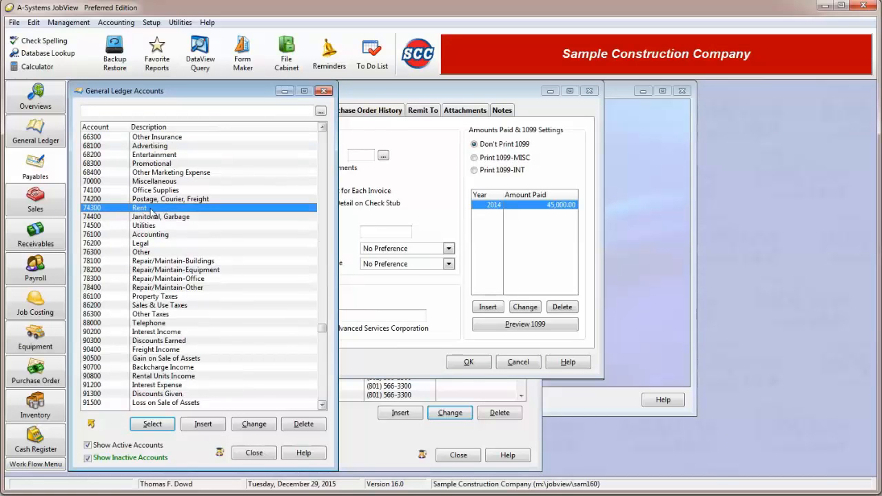
click(152, 424)
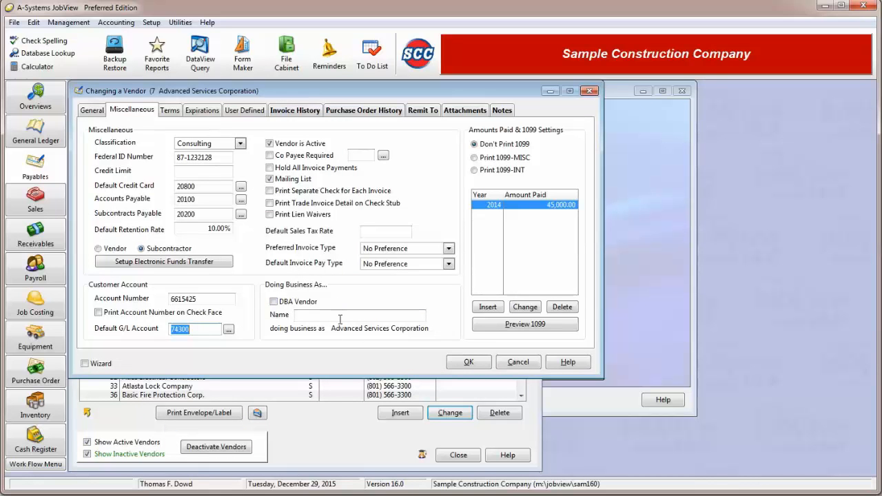
Try out the DBA vendor option with an individual's name, clearing both the name and the option
click(317, 303)
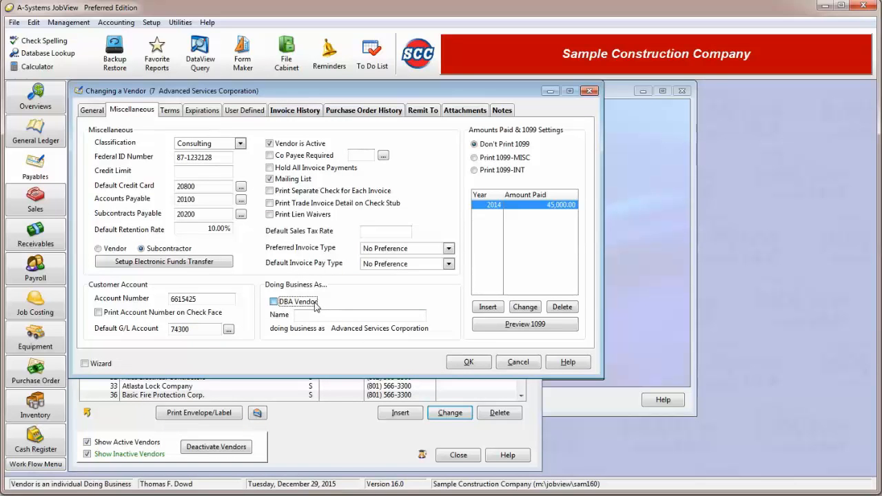
click(325, 313)
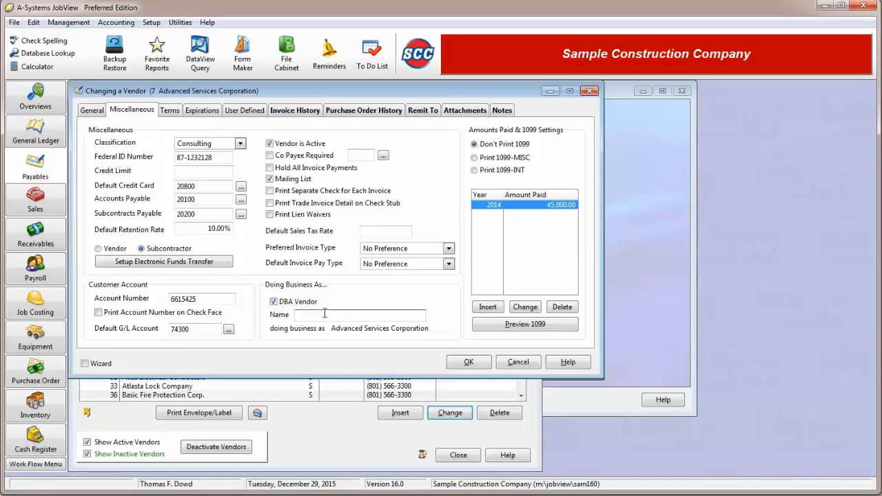
text(Johnny Marks)
drag(360, 316, 262, 318)
key(Delete)
click(286, 303)
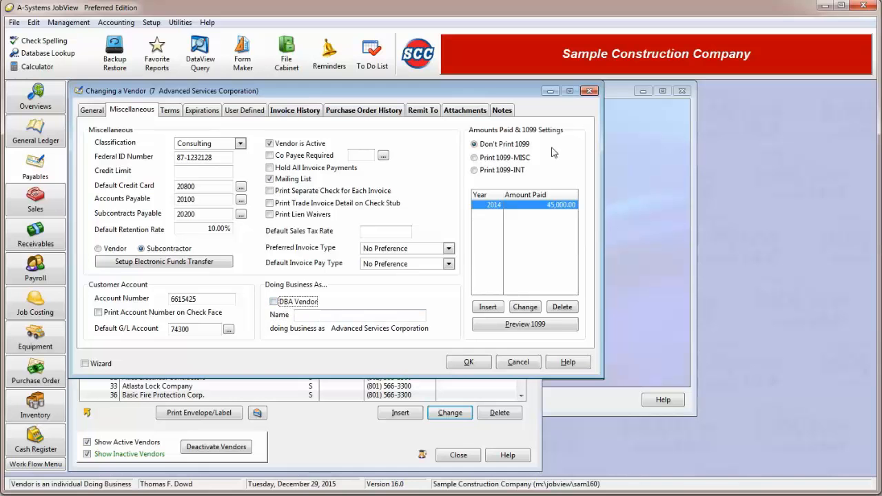
Try out the 1099-INT setting and set the vendor to print a 1099-MISC
click(549, 207)
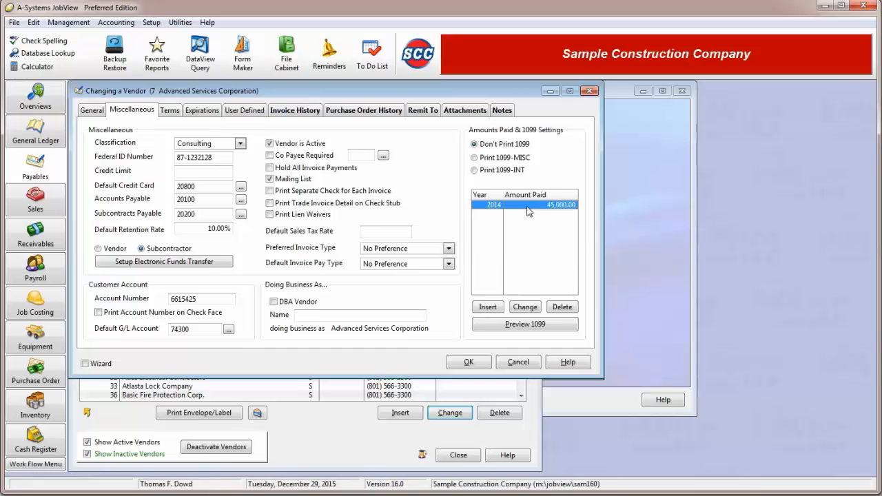
click(506, 158)
click(505, 172)
click(508, 160)
Review the vendor's due and discount terms, the insurance coverages and the additional expirations
click(168, 113)
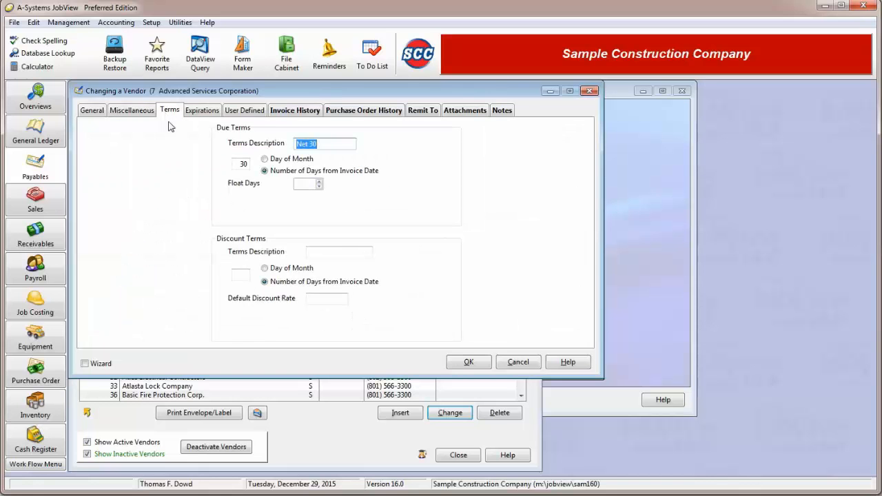
click(338, 145)
click(321, 298)
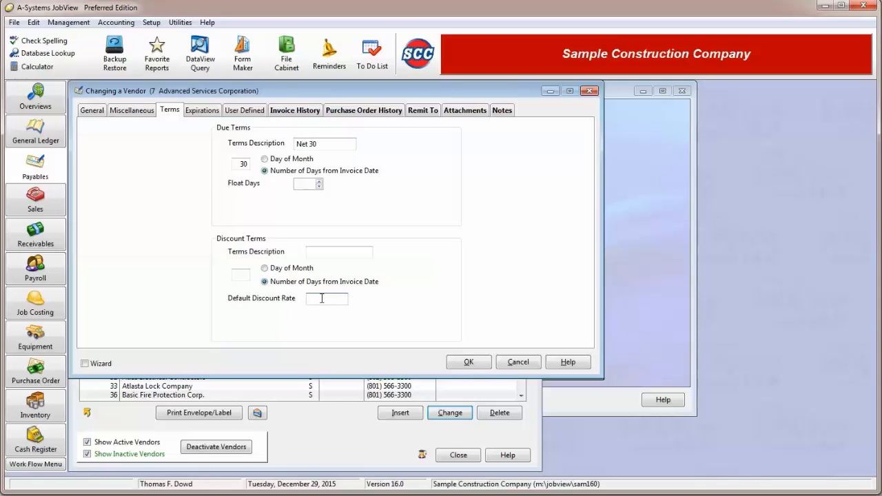
click(202, 110)
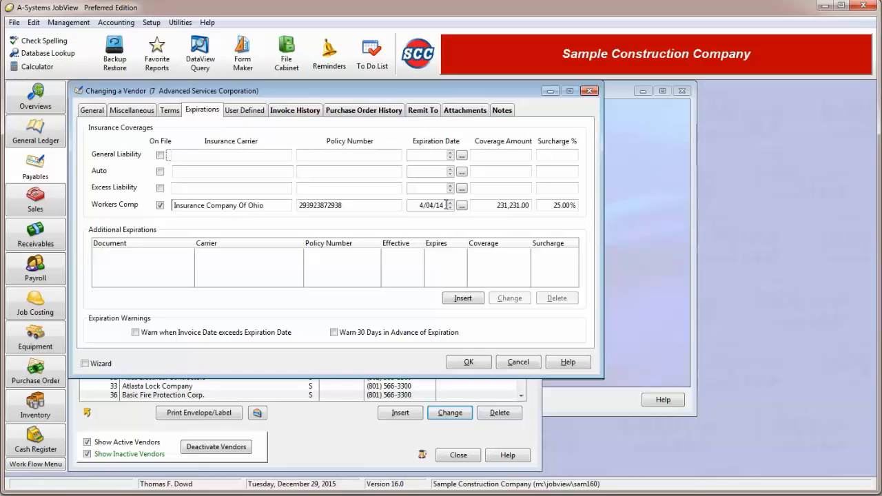
click(338, 264)
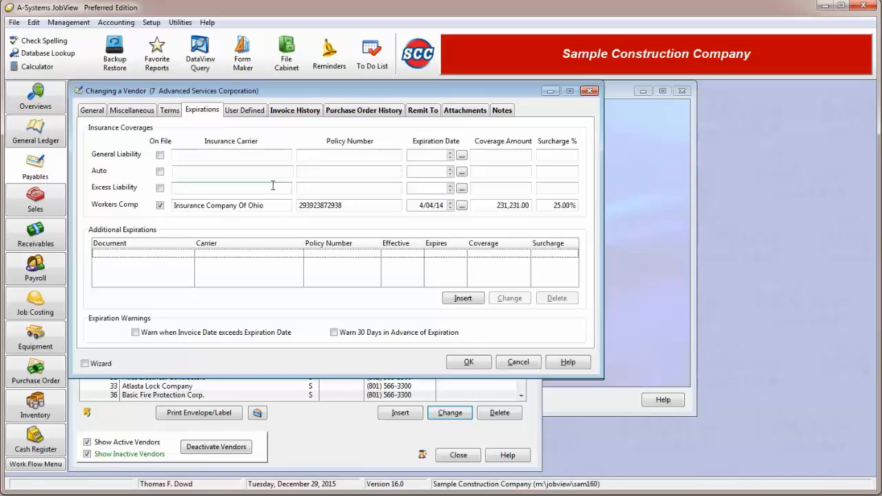
Make the user-defined prompts editable and rename User Defined 2 as "# of Employees"
click(245, 112)
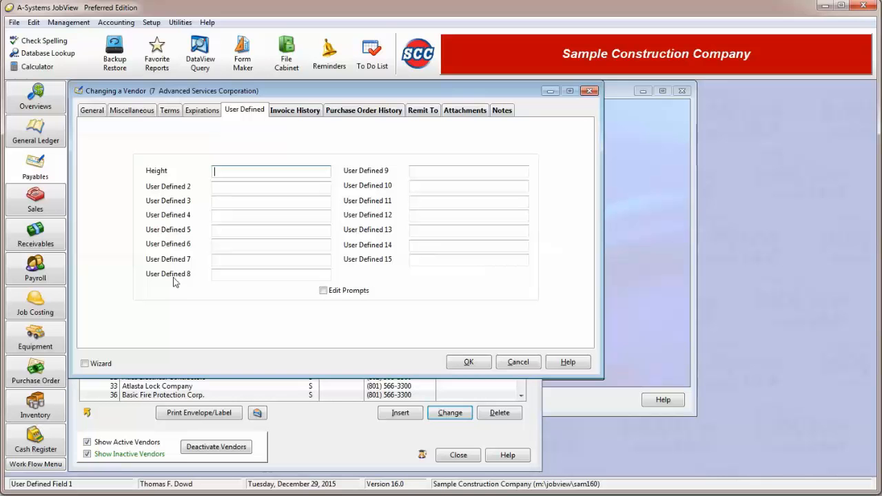
click(323, 291)
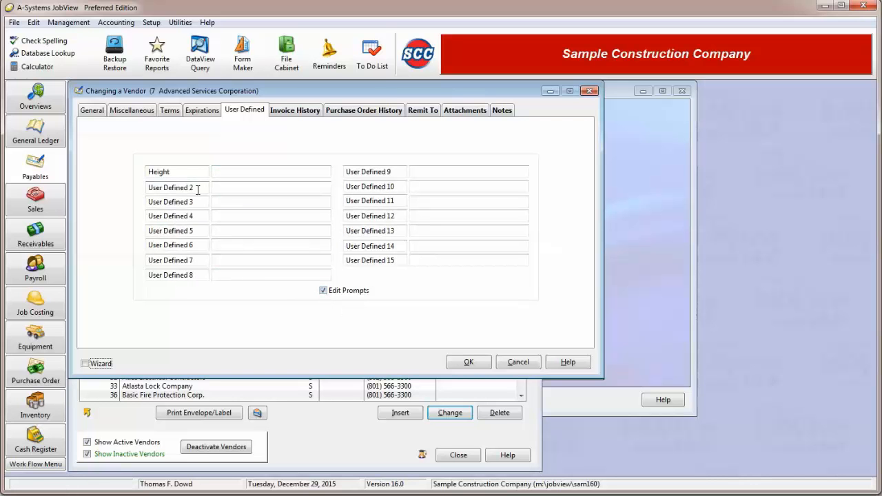
drag(197, 188, 134, 193)
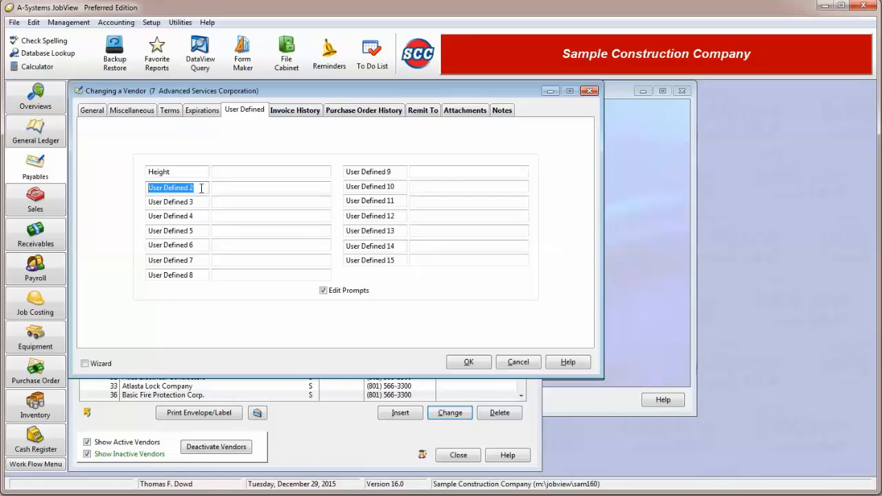
text(# of Emp)
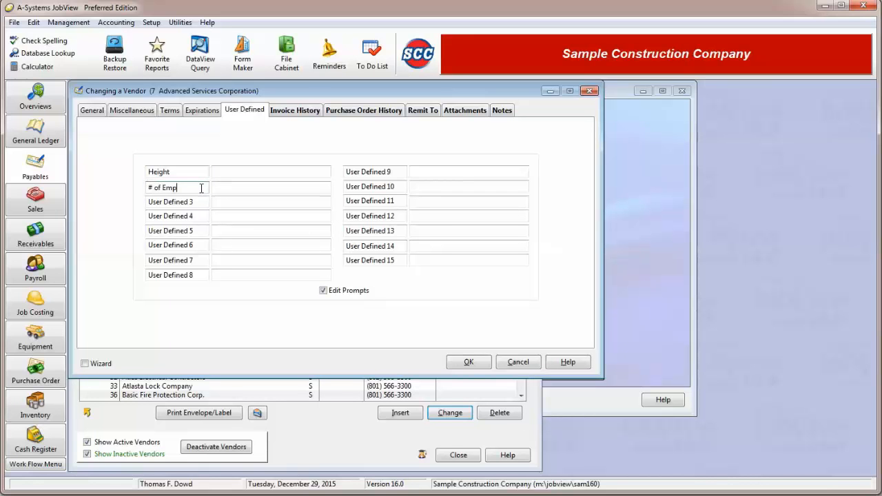
text(loyees)
Enter 38 for # of Employees and turn off prompt editing
click(231, 189)
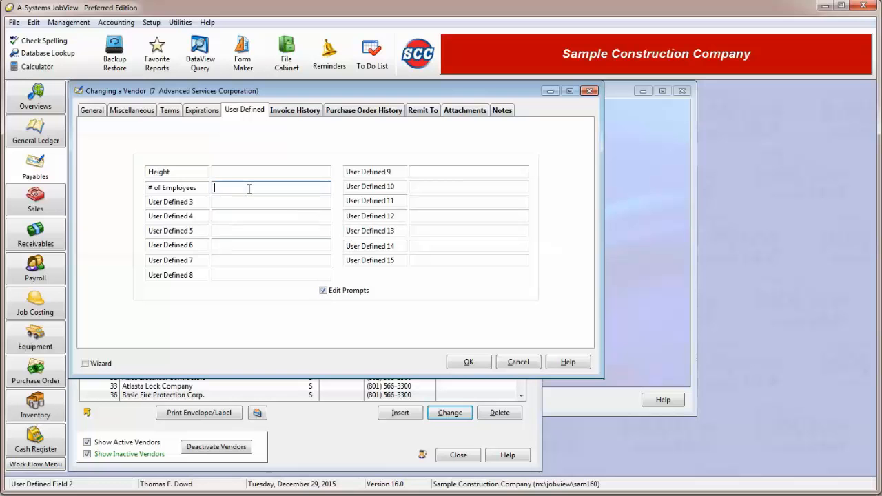
text(38)
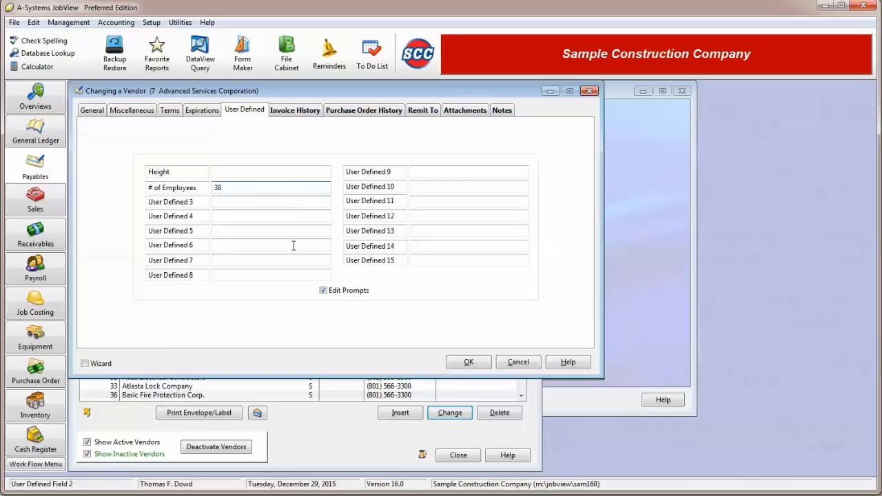
click(323, 291)
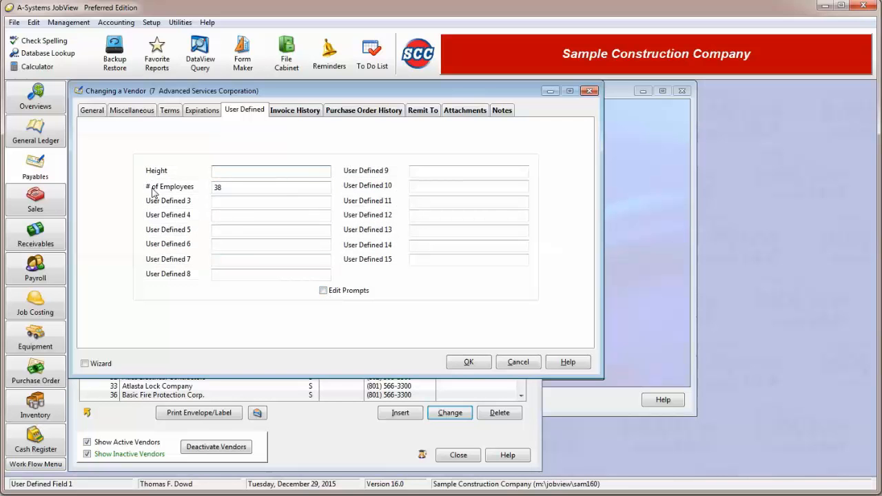
click(221, 190)
click(222, 190)
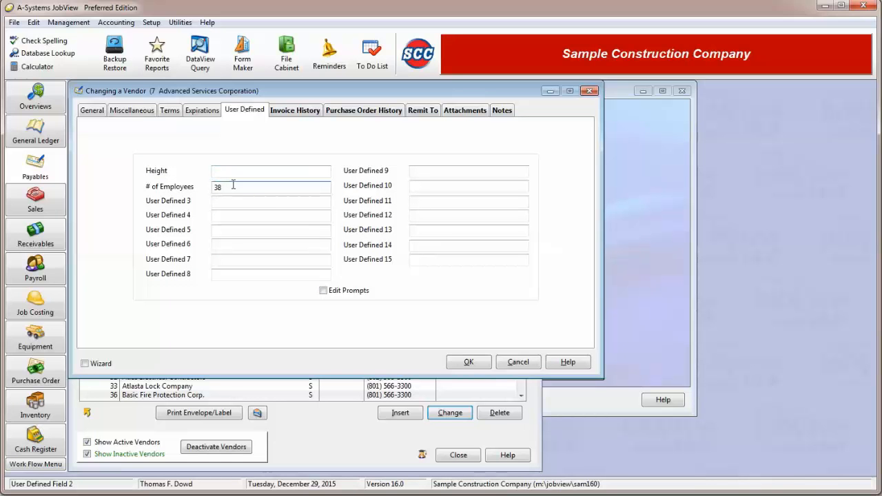
Browse the vendor's invoice history and view the details of the 12/05/15 invoice, closing it when done
click(290, 111)
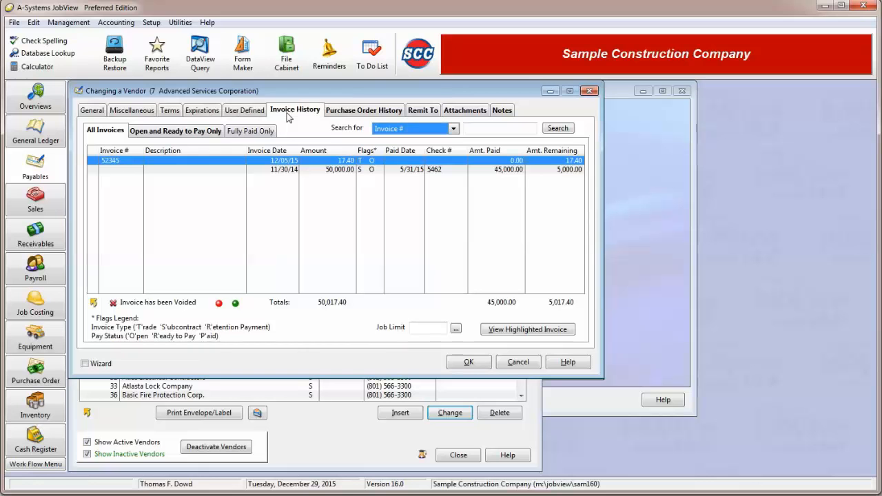
click(211, 170)
click(213, 160)
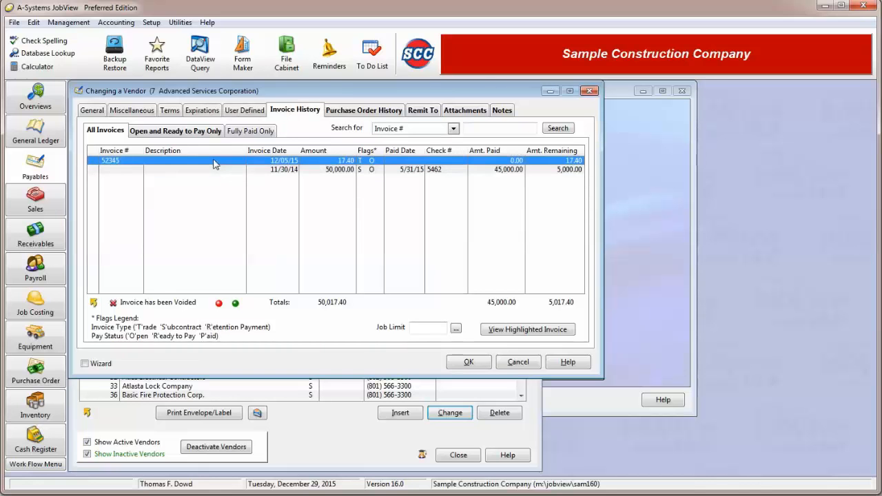
click(216, 170)
click(217, 161)
click(512, 331)
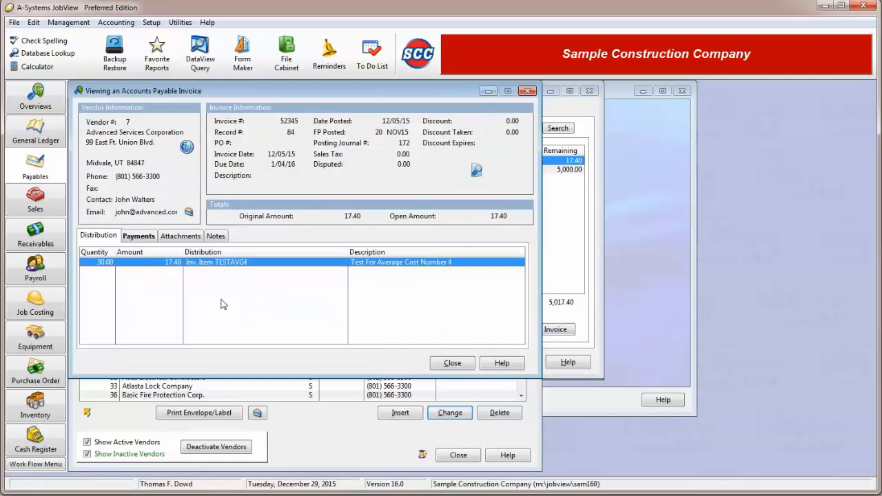
click(452, 363)
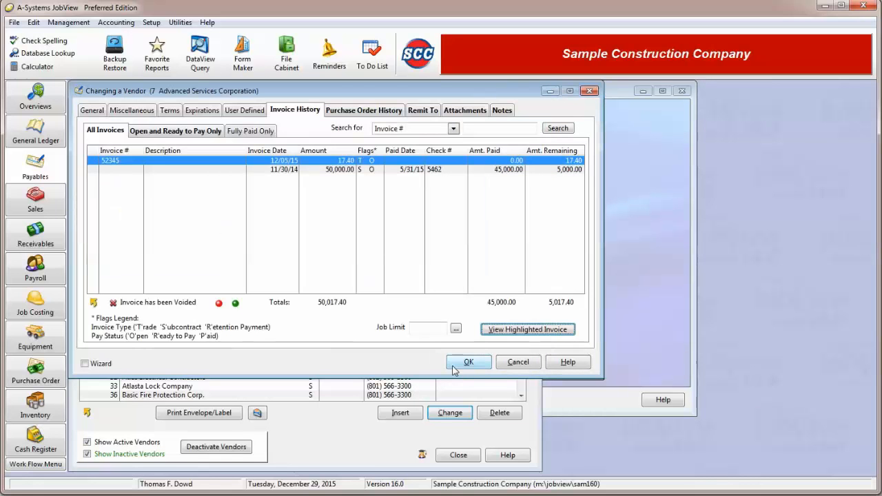
Review the vendor's purchase order history, looking at the orders for jobs 200 and 700
click(358, 113)
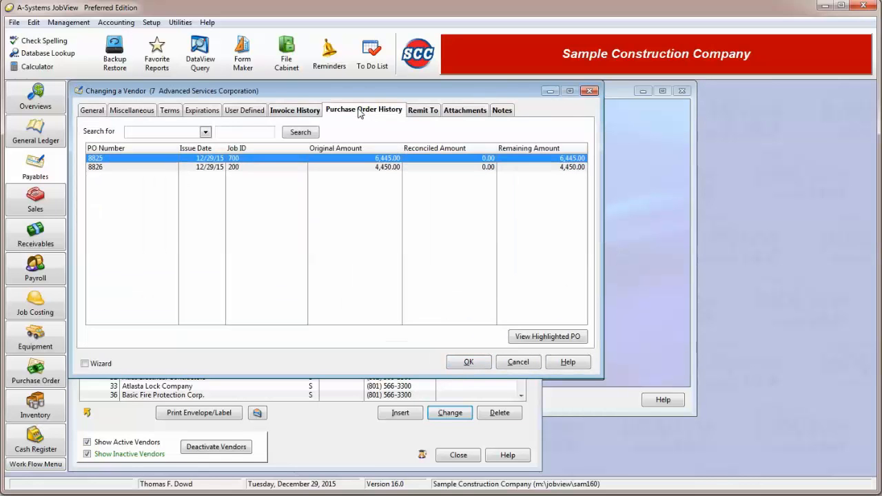
click(262, 168)
click(266, 160)
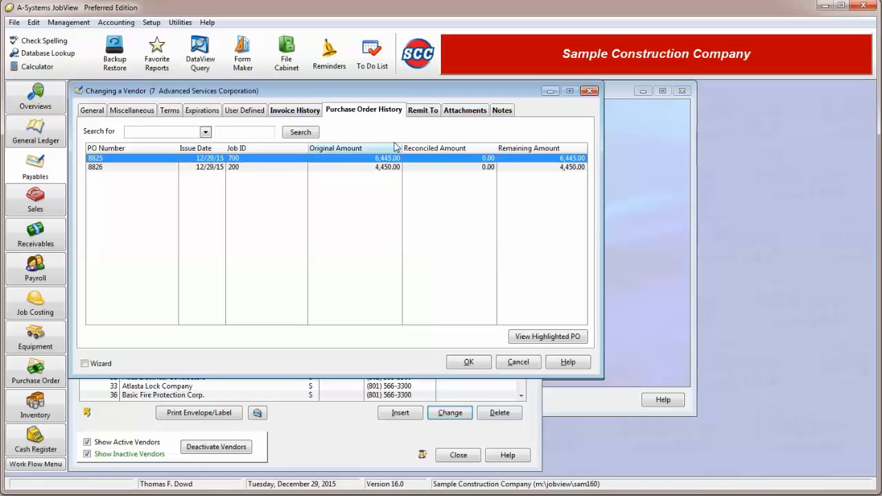
View the details of the vendor's purchase order for job 700 and close it
click(549, 341)
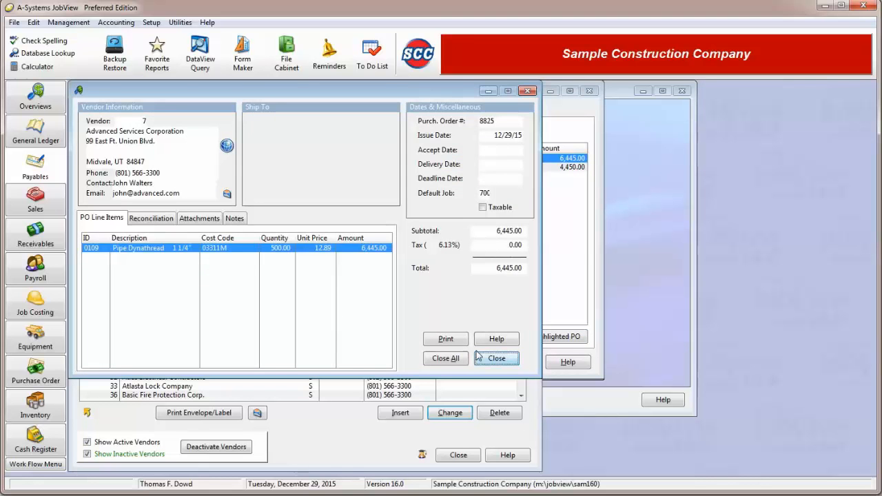
click(497, 358)
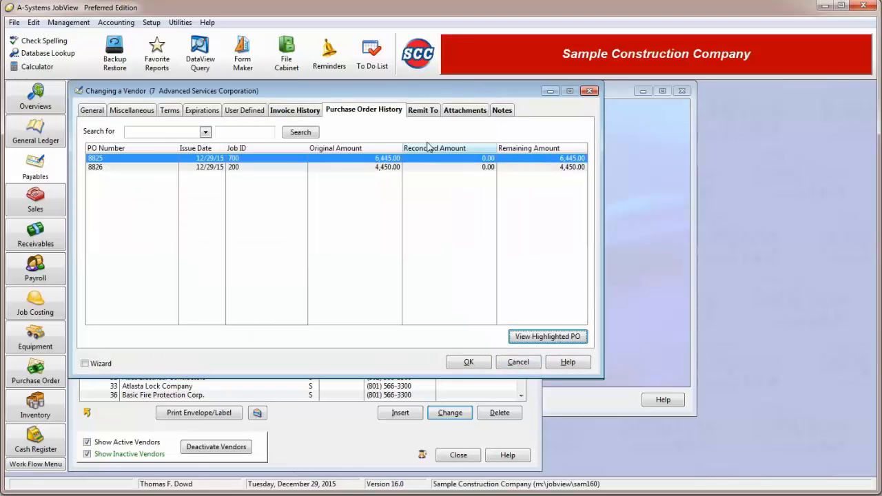
Open the vendor's Advanced Services Corporate remit-to address, look through its fields, and close it
click(422, 111)
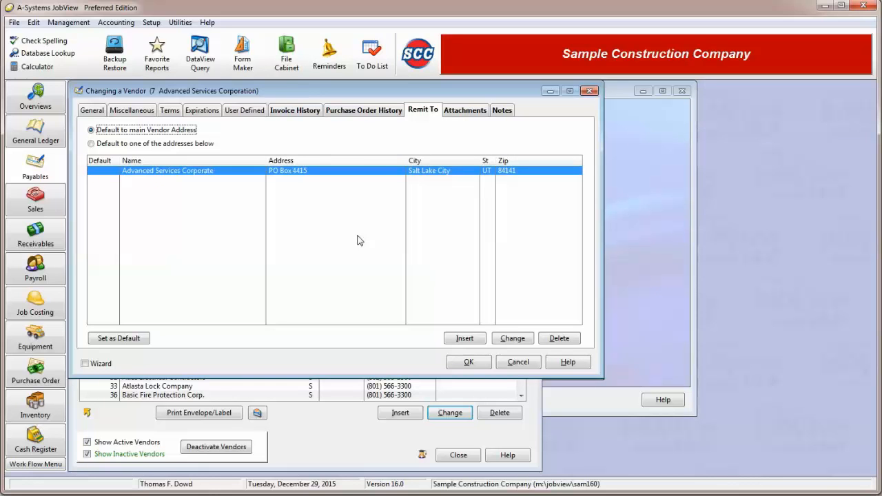
click(522, 339)
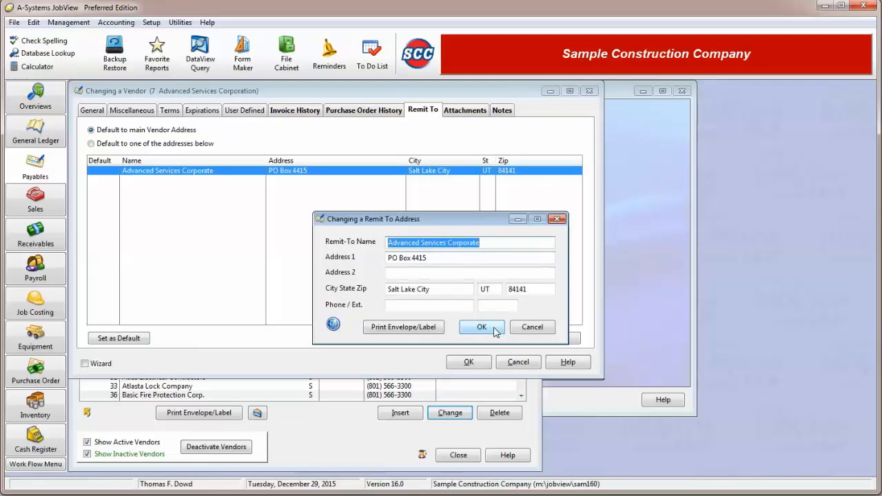
click(447, 257)
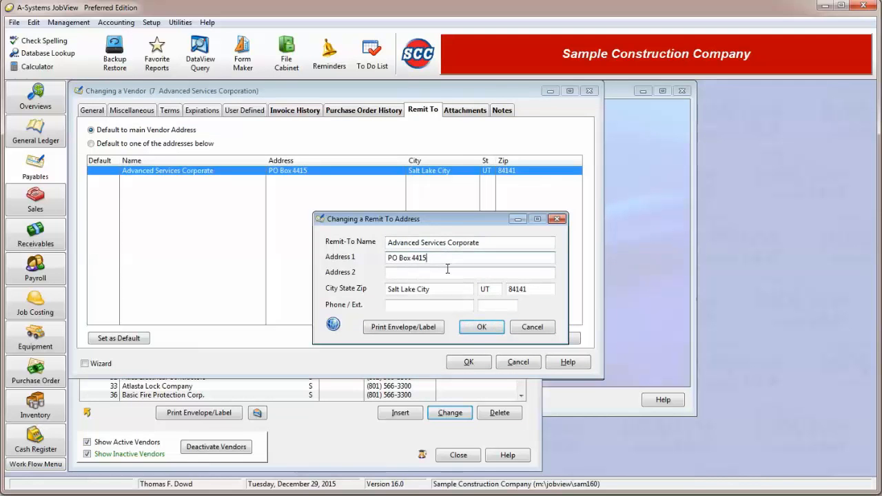
key(Tab)
key(Tab)
key(Tab)
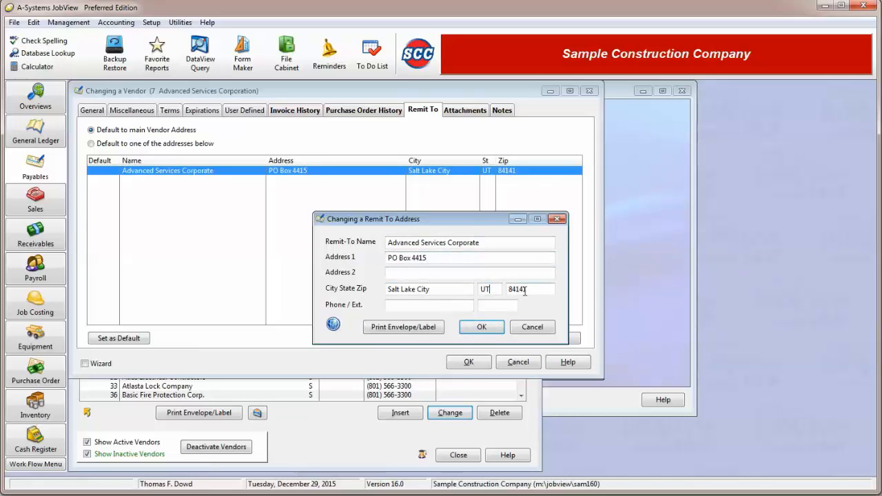
click(496, 328)
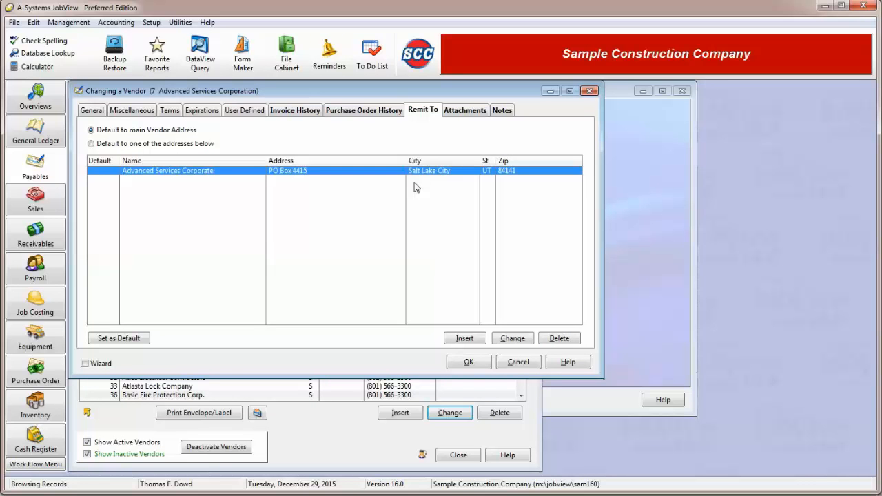
Try defaulting remittances to one of the listed addresses, and return the default to the main vendor address
click(92, 148)
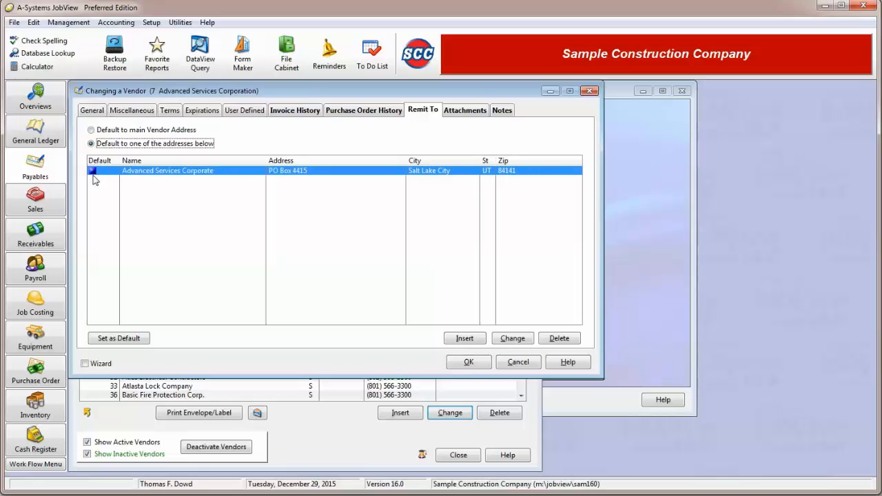
click(91, 129)
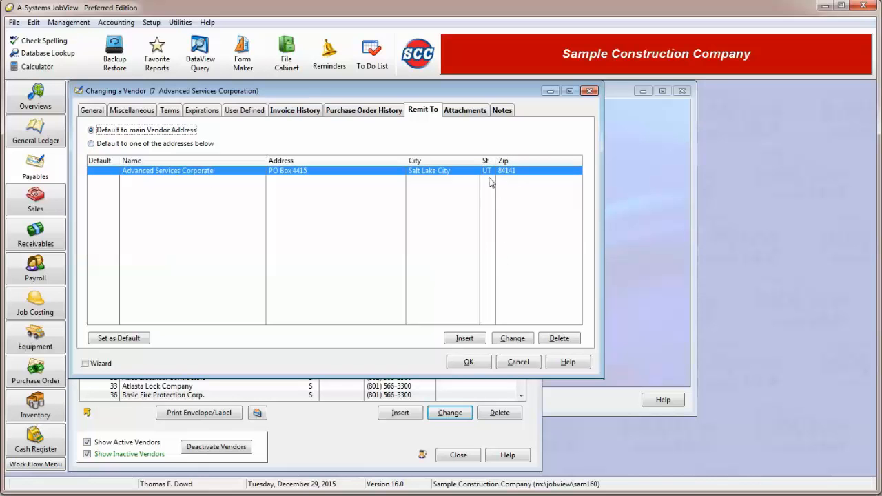
Browse the vendor's attachments, looking at blueback.bmp, Cash In.xls, central.xls and AnnualAgreement.pdf
click(472, 115)
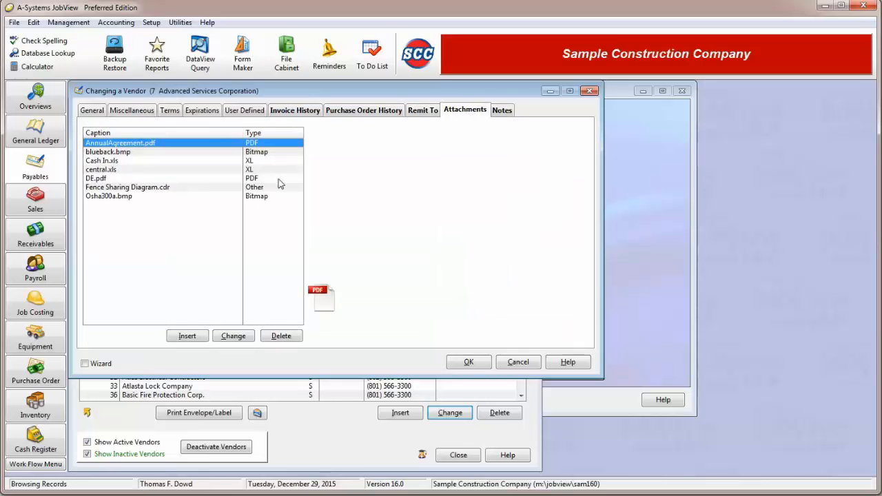
click(150, 153)
click(150, 160)
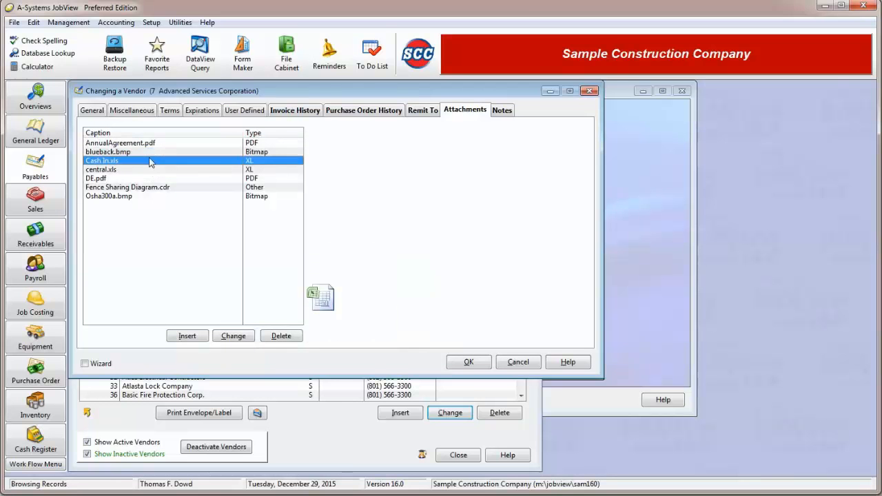
click(150, 170)
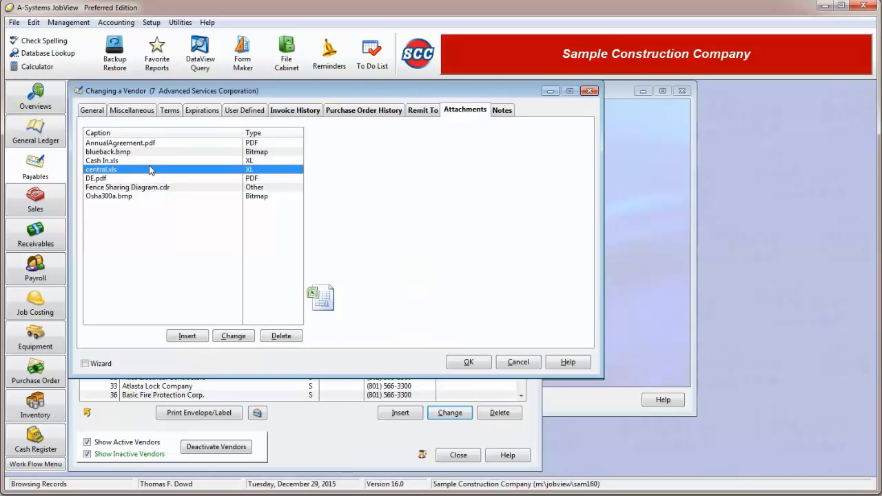
click(153, 144)
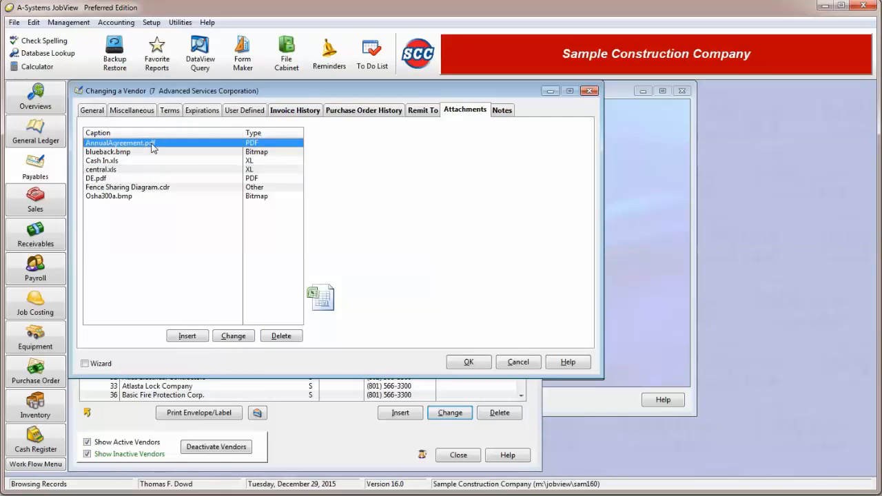
Set the vendor's Likelihood note to remind with "Display this message when entering invoices" and save the note
click(509, 113)
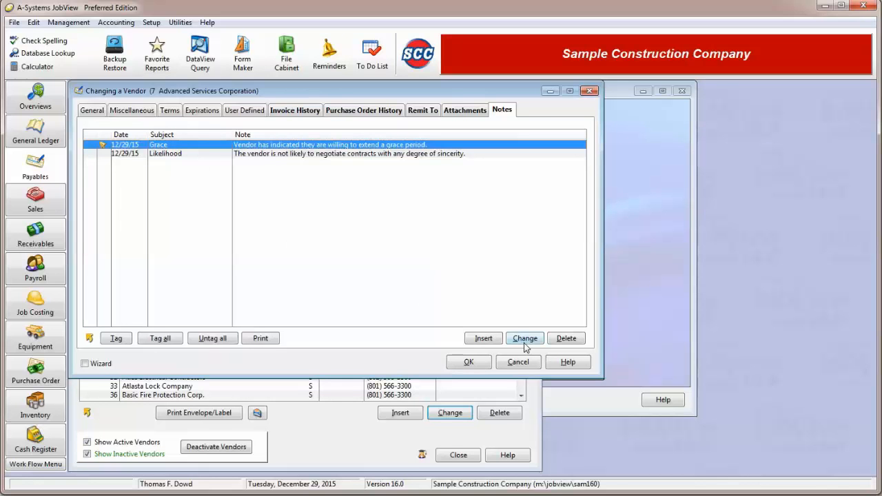
click(397, 155)
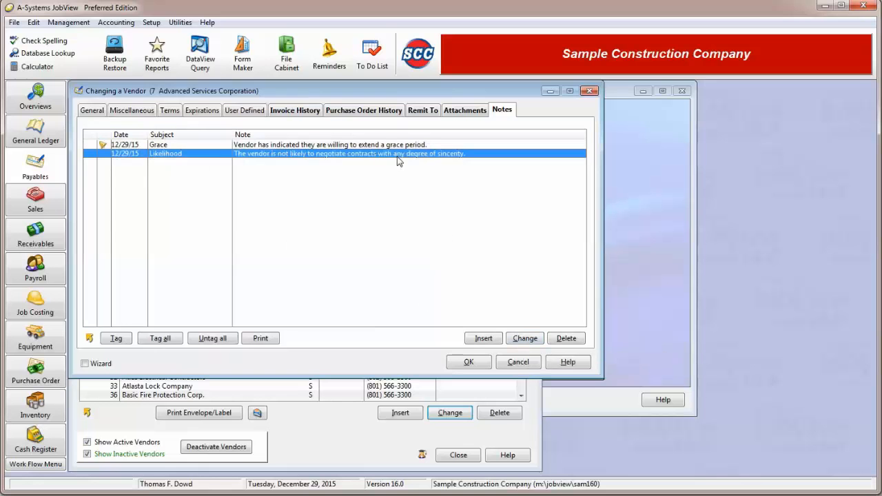
click(525, 339)
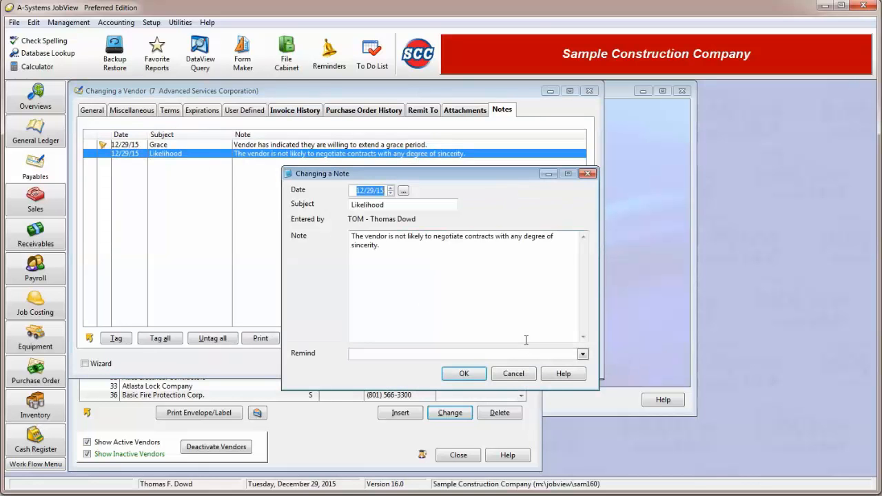
click(582, 354)
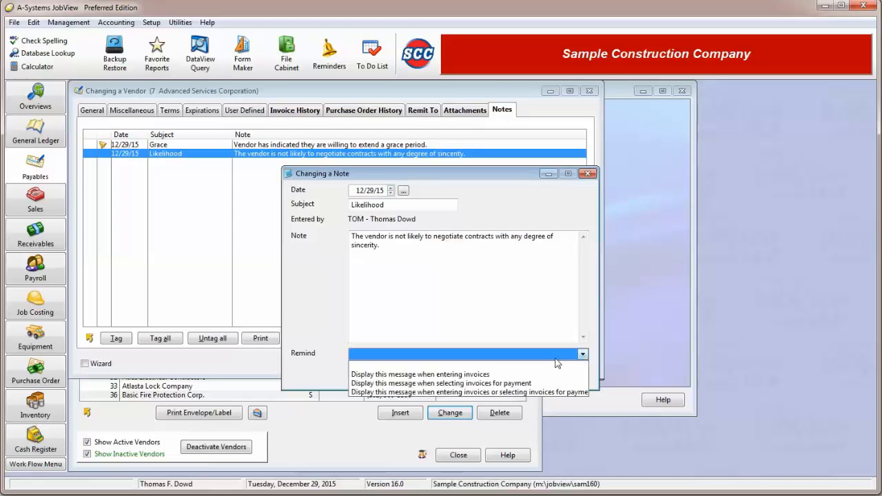
click(420, 392)
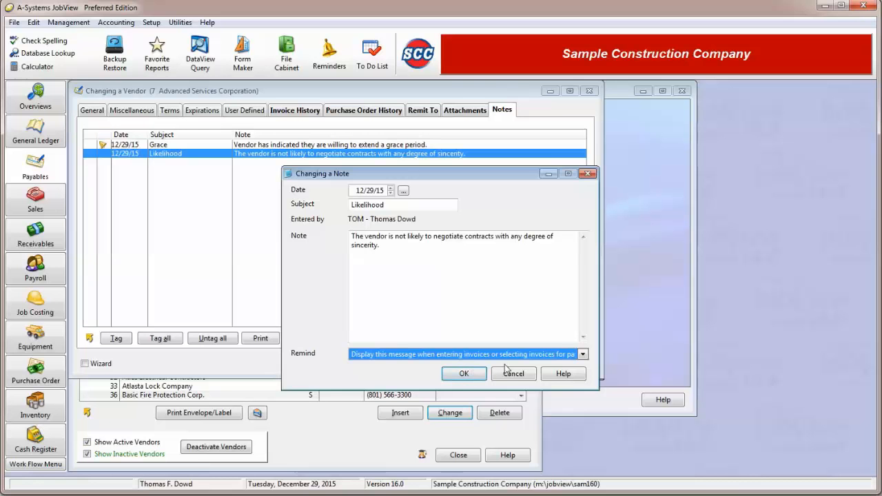
click(583, 354)
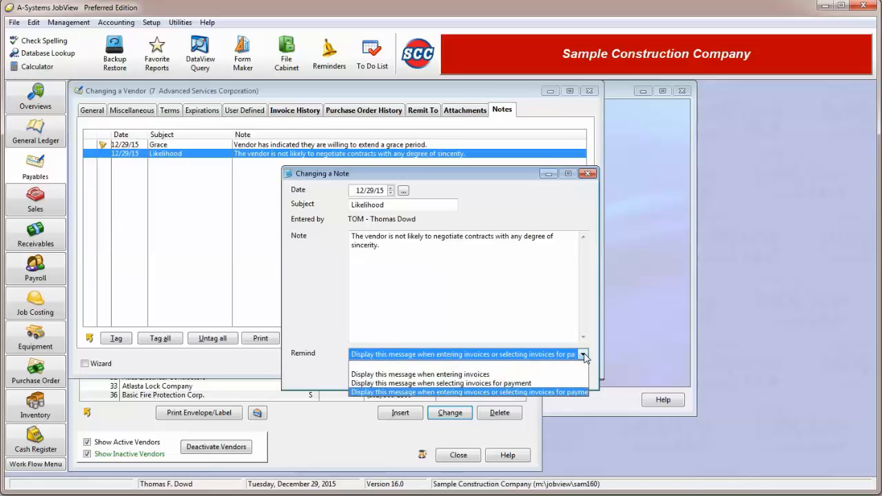
click(424, 374)
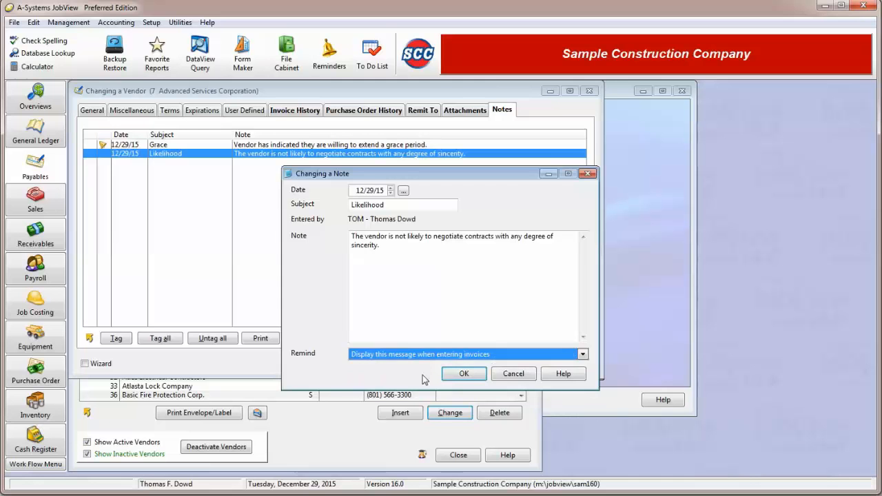
click(465, 374)
click(101, 156)
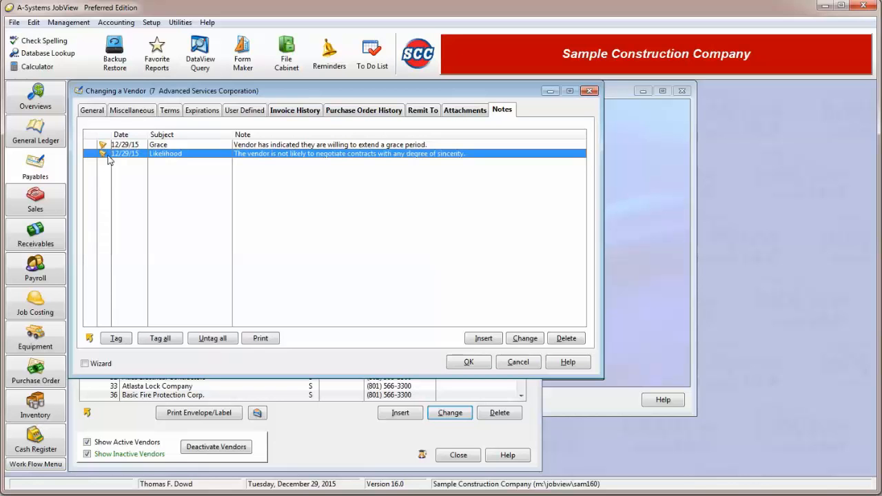
Save the Advanced Services Corporation vendor record and close the vendor list
click(467, 365)
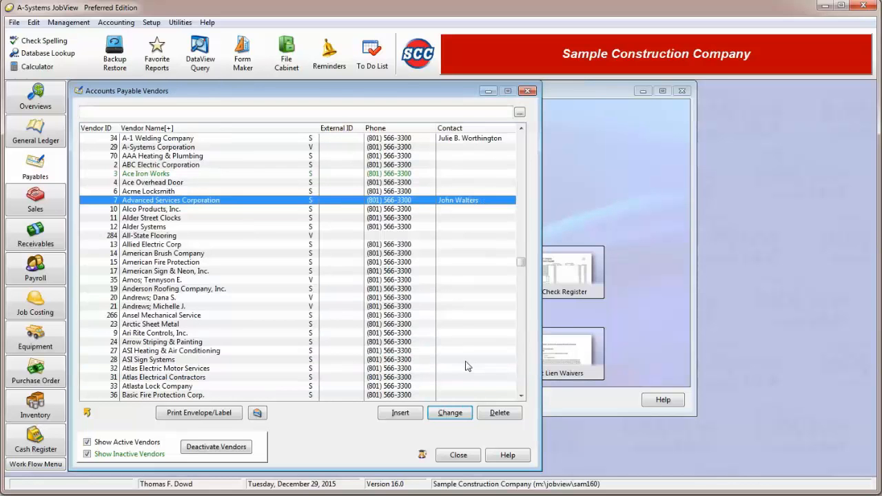
click(458, 455)
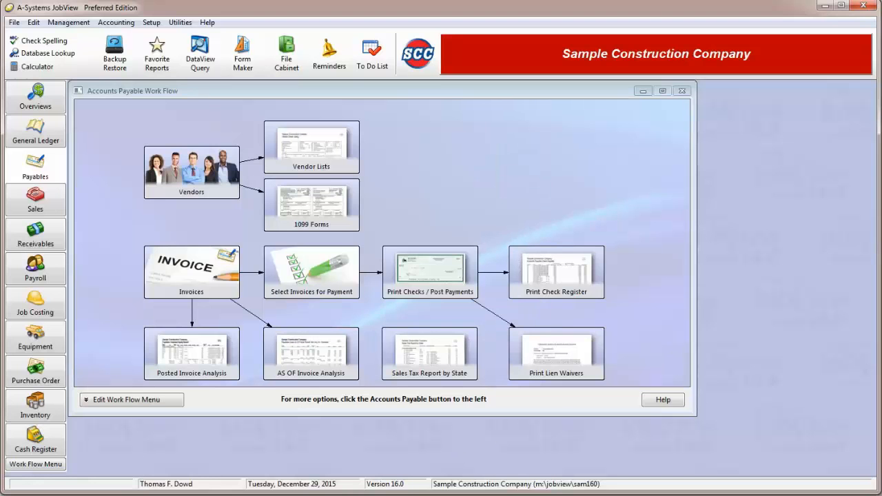